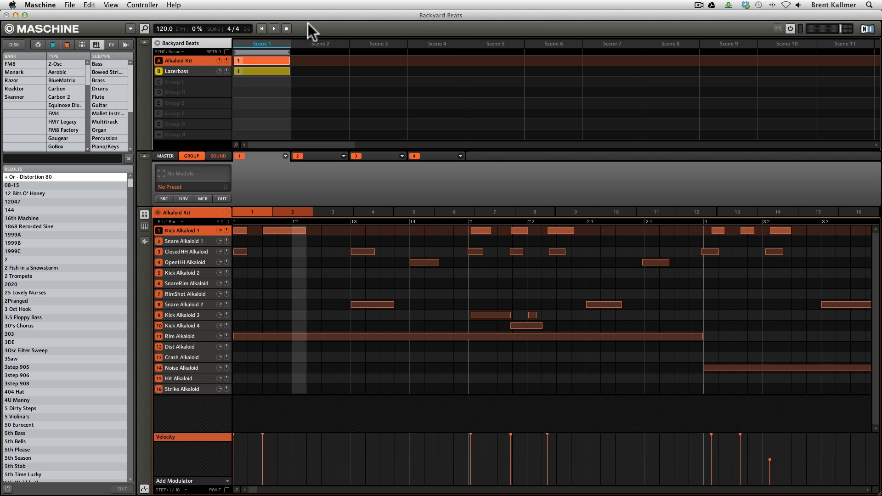
# Step: Preview the Lazerbass pattern, return to Alkaloid Kit, then restart and stop playback
pyautogui.click(190, 59)
pyautogui.click(194, 70)
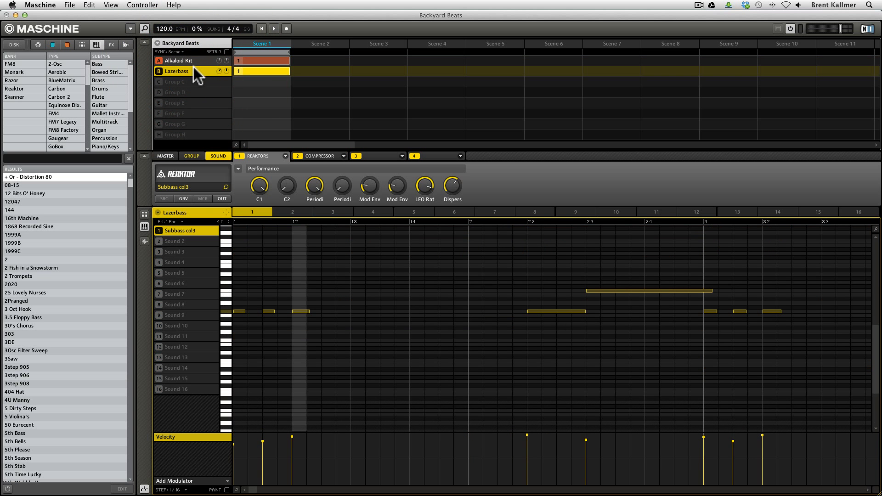
pyautogui.click(192, 60)
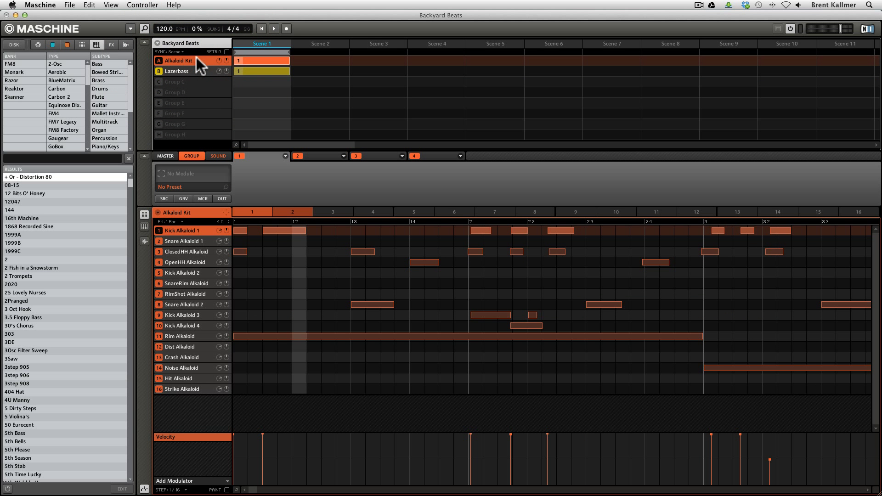
pyautogui.click(258, 27)
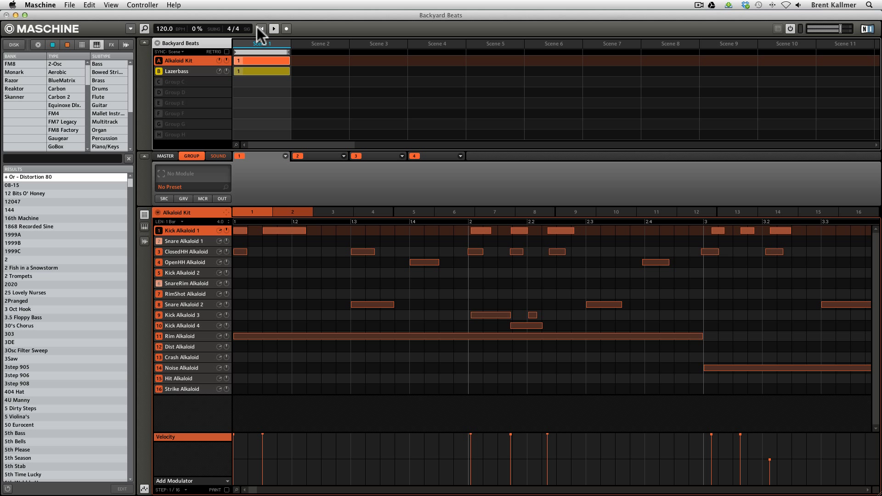
pyautogui.click(258, 28)
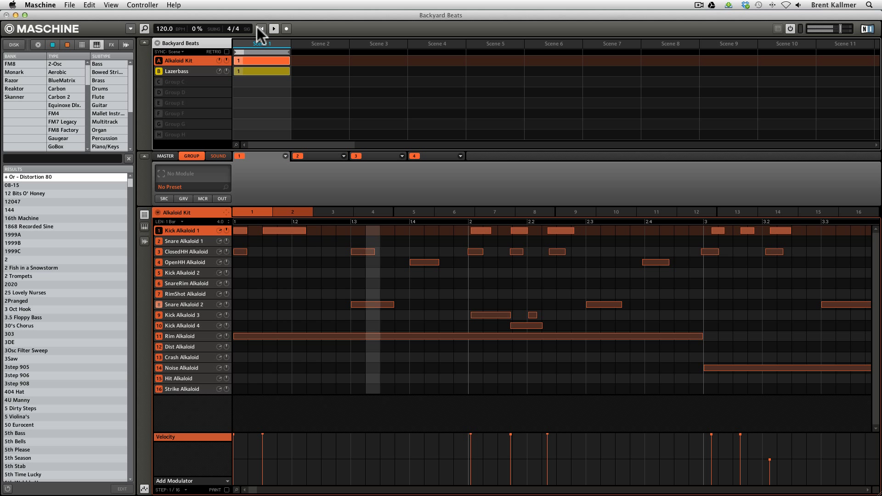
pyautogui.press('space')
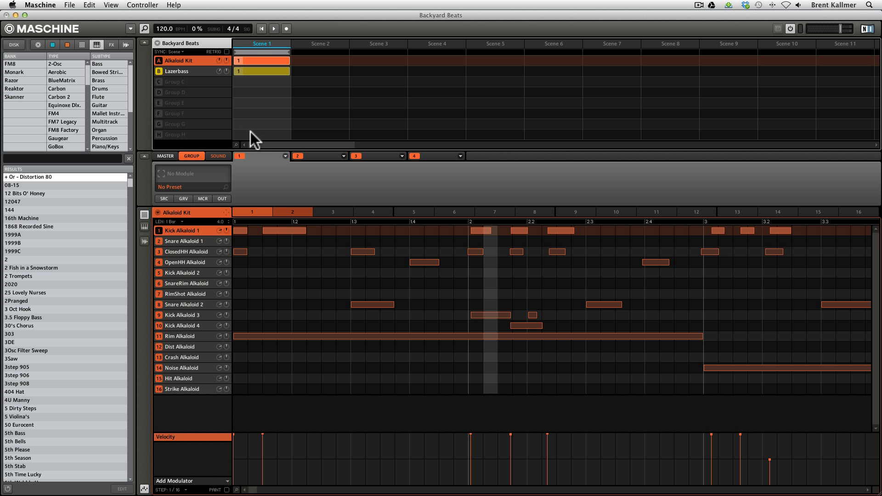
# Step: Compare master, group and sound effect slots, ending on Alkaloid Kit's sound-level slots
pyautogui.click(165, 156)
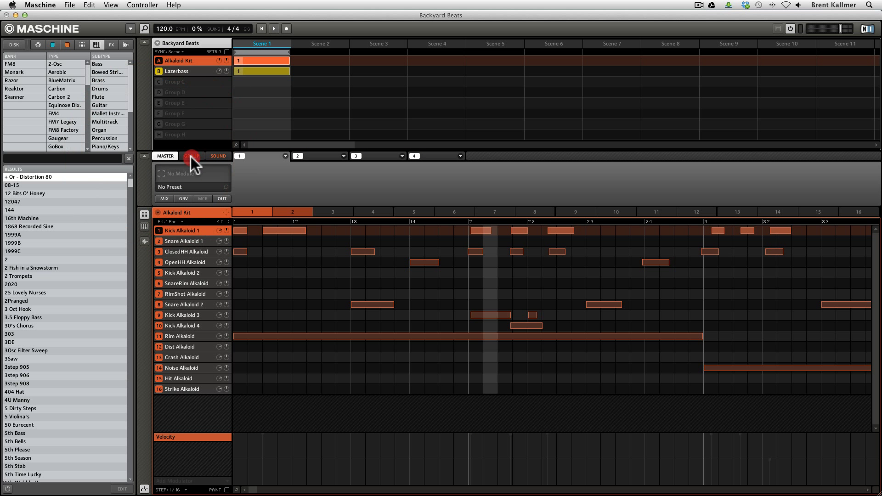
pyautogui.click(191, 156)
pyautogui.click(218, 156)
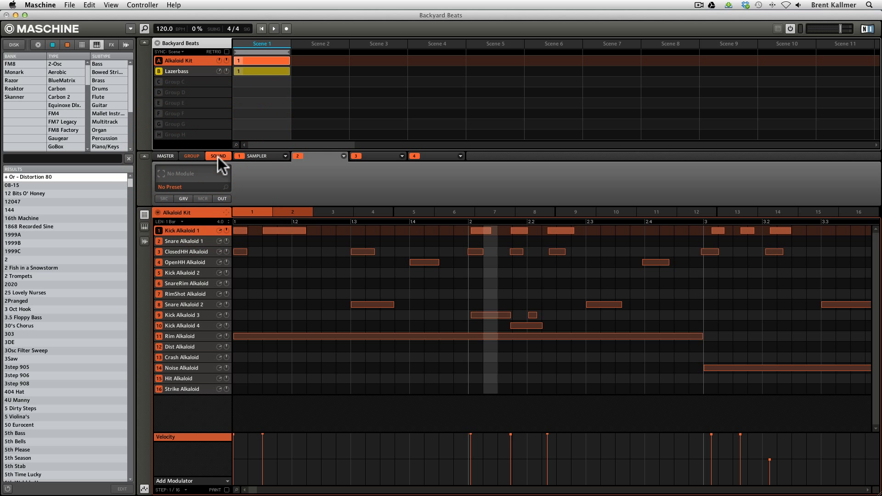
pyautogui.click(169, 156)
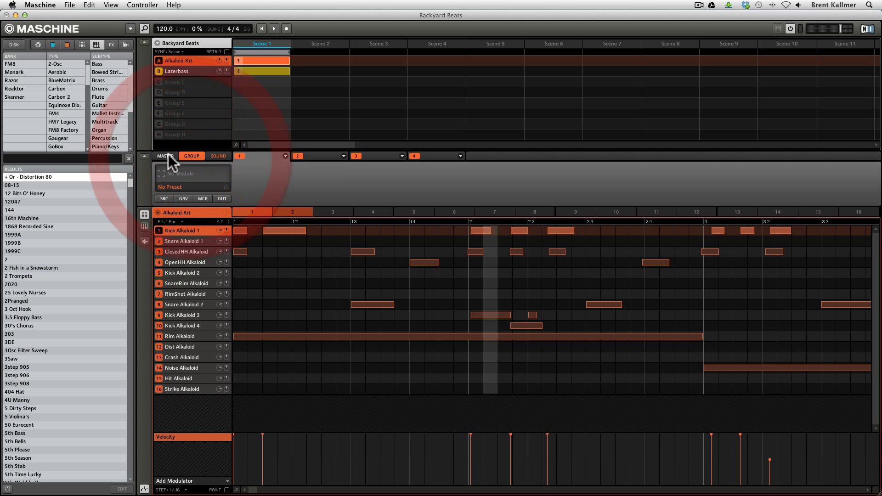
pyautogui.click(184, 71)
pyautogui.click(184, 62)
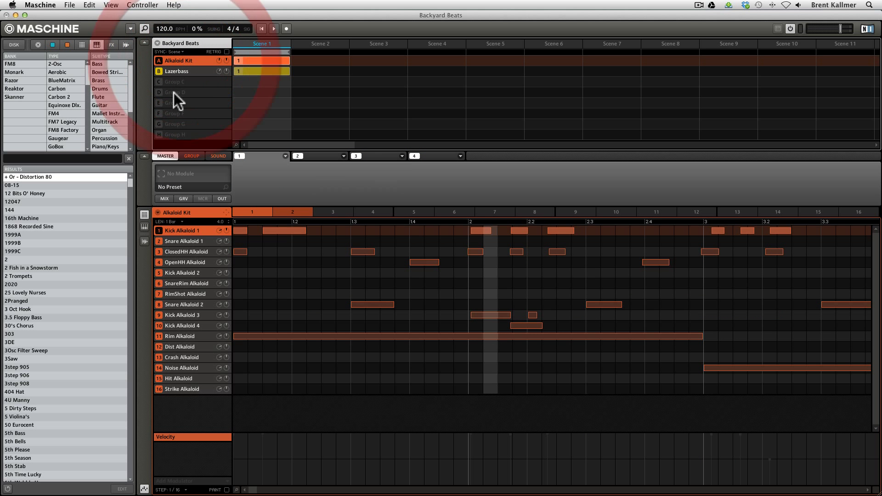
pyautogui.click(185, 71)
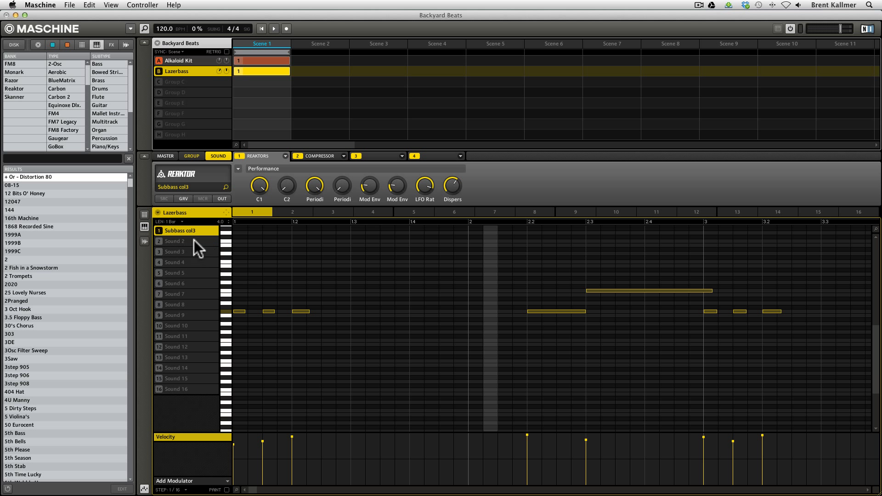
pyautogui.click(189, 61)
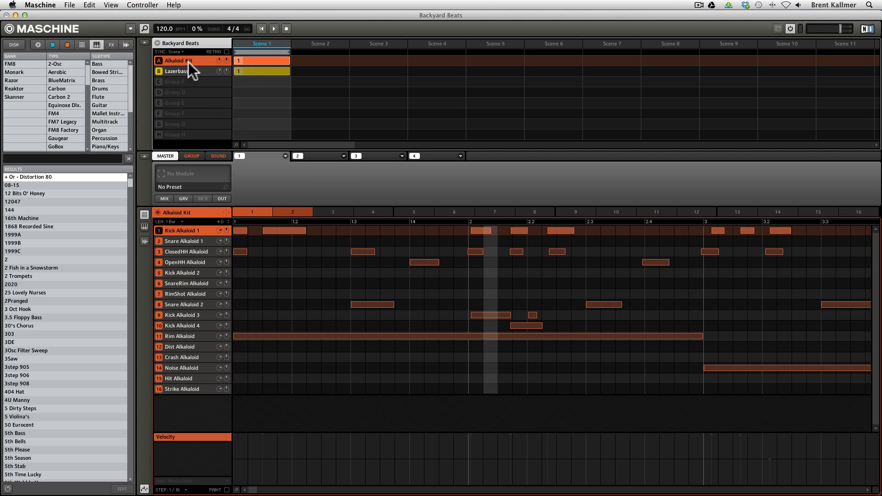
pyautogui.click(192, 154)
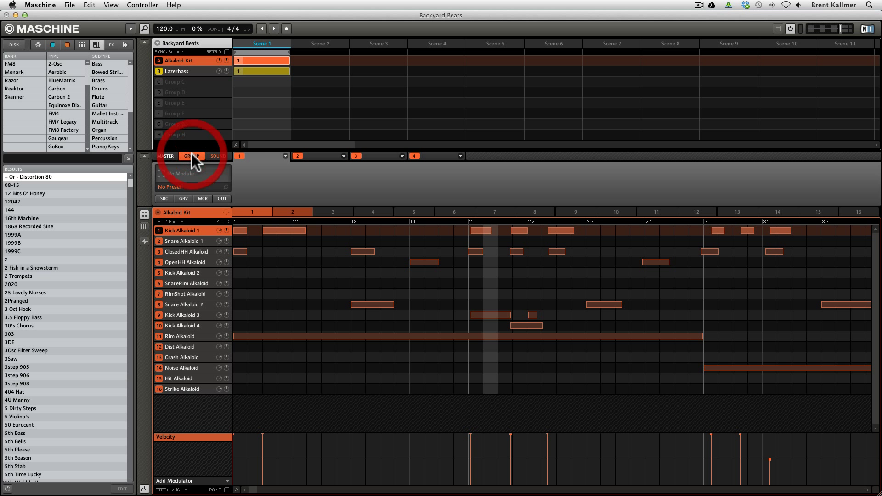
pyautogui.click(219, 157)
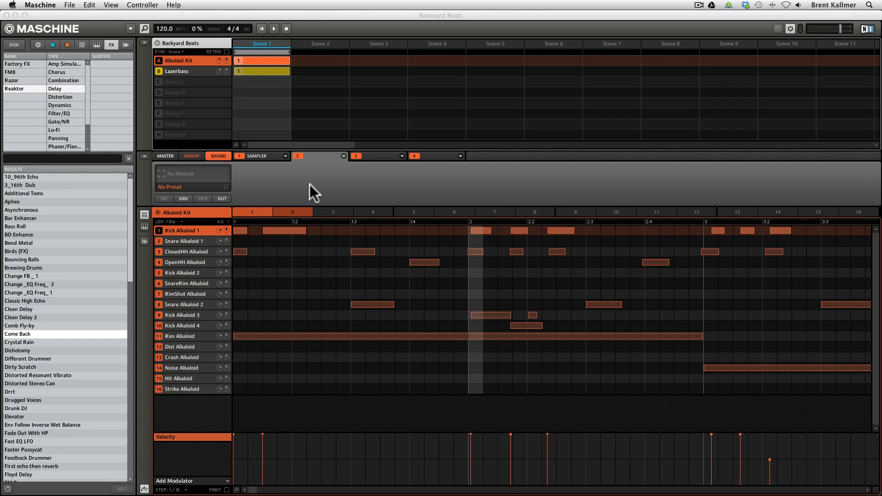
# Step: Step through the master, group and sound slots, then restart the Alkaloid Kit pattern
pyautogui.click(166, 156)
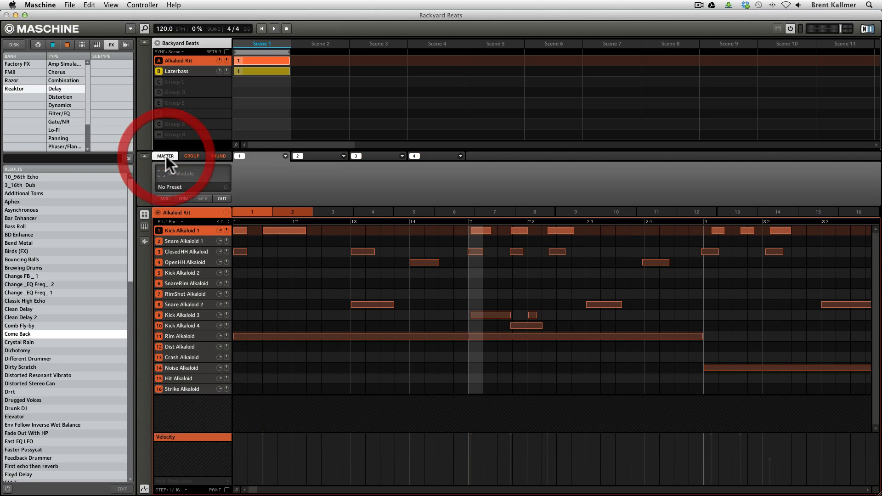
pyautogui.click(188, 156)
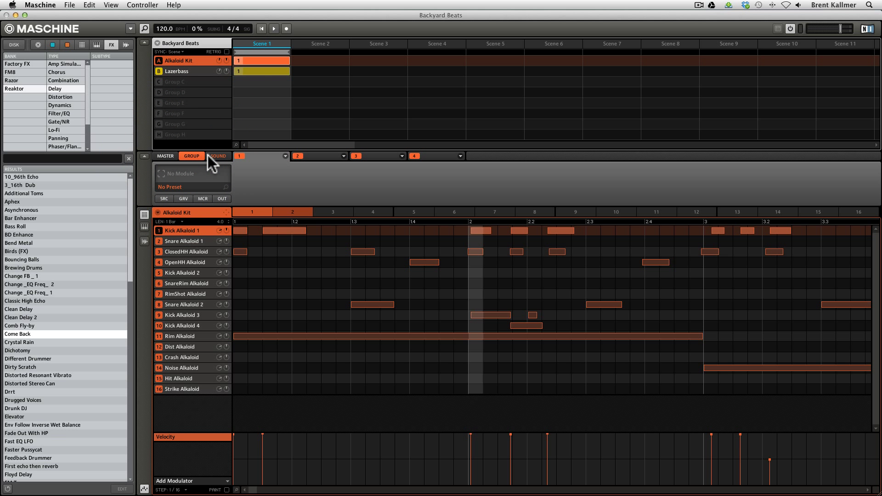
pyautogui.click(207, 156)
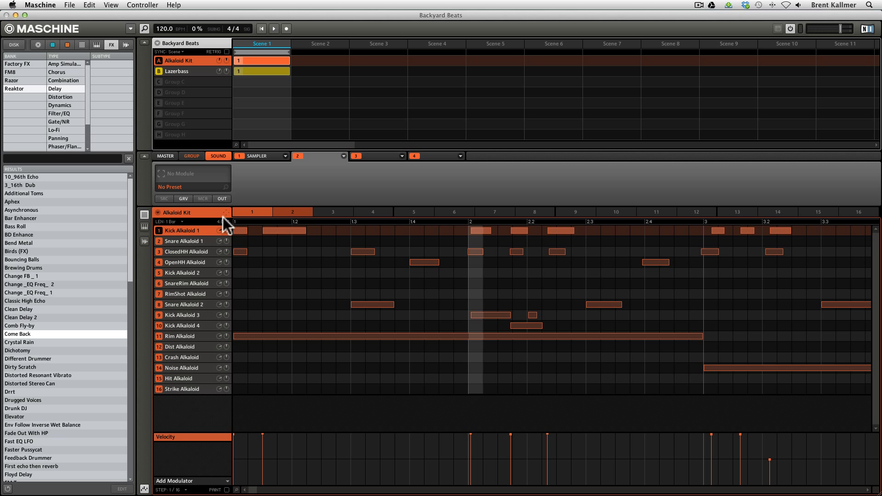
pyautogui.click(260, 28)
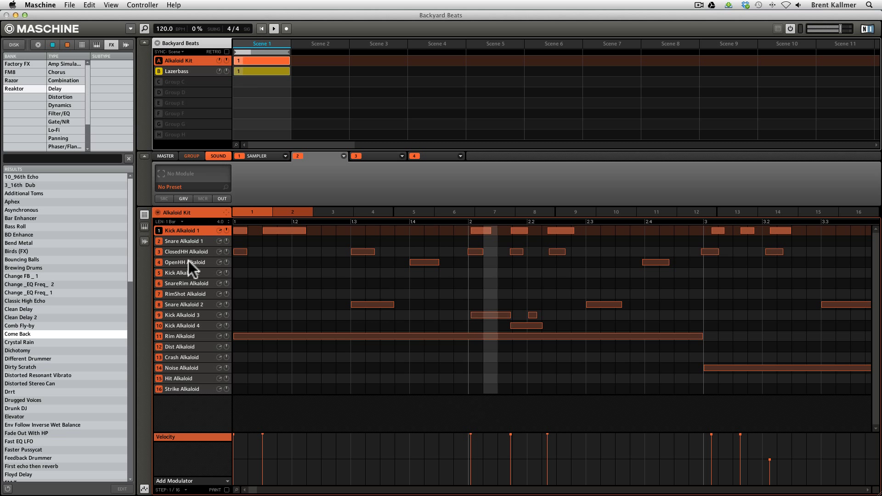
# Step: Select Snare Alkaloid 2, stop playback, and load the 10_96th Echo Reaktor delay into slot 2
pyautogui.click(159, 304)
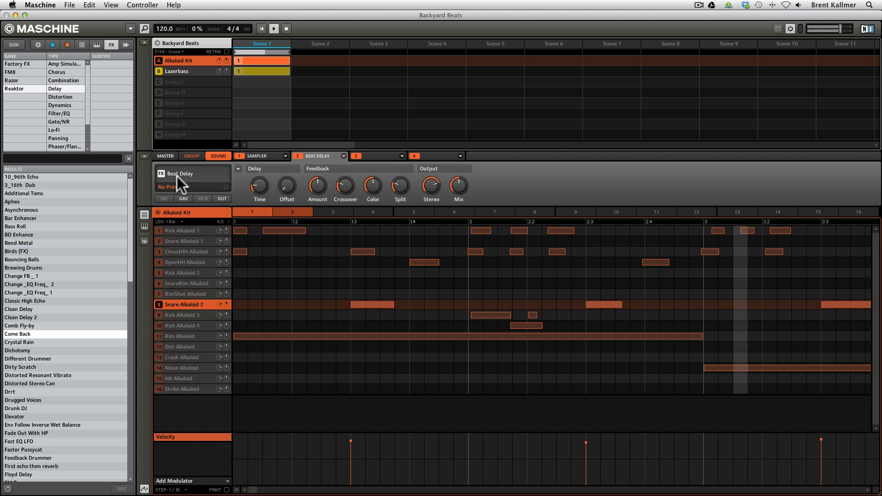
pyautogui.click(221, 156)
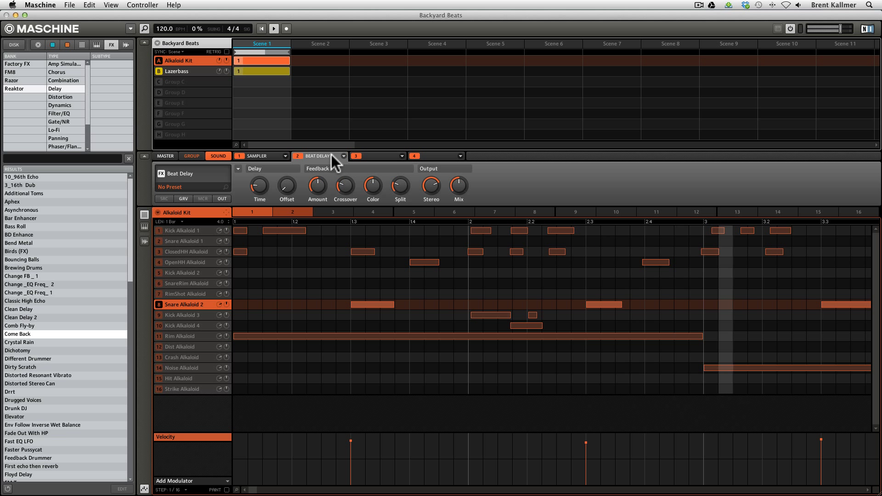
pyautogui.click(274, 29)
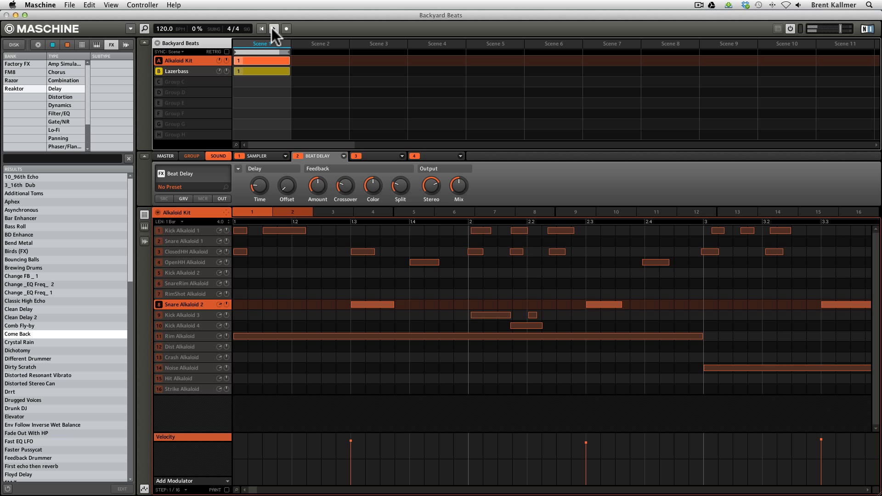
pyautogui.click(272, 29)
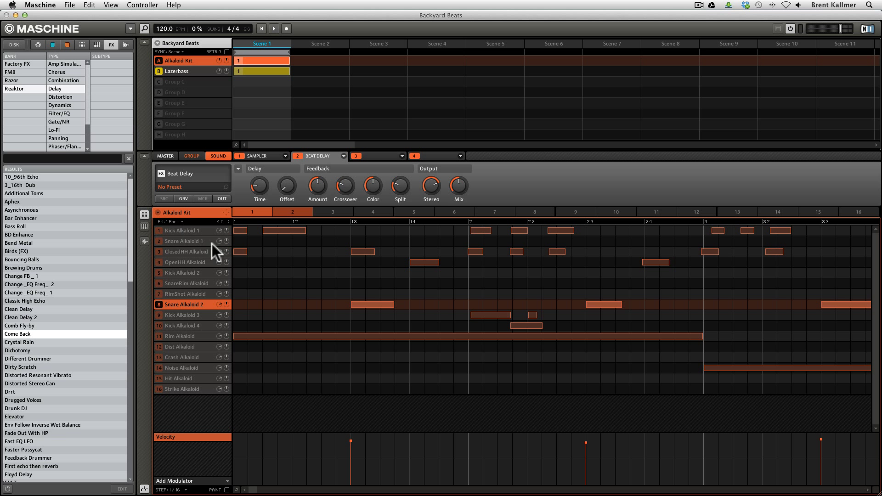
pyautogui.doubleClick(97, 173)
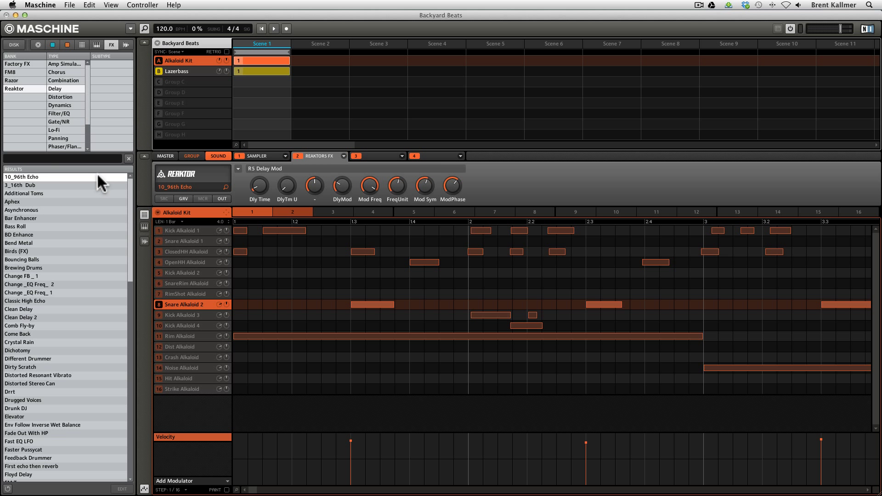
# Step: Open and close the Echomania editor, then play the pattern with Snare Alkaloid 2 selected
pyautogui.click(225, 168)
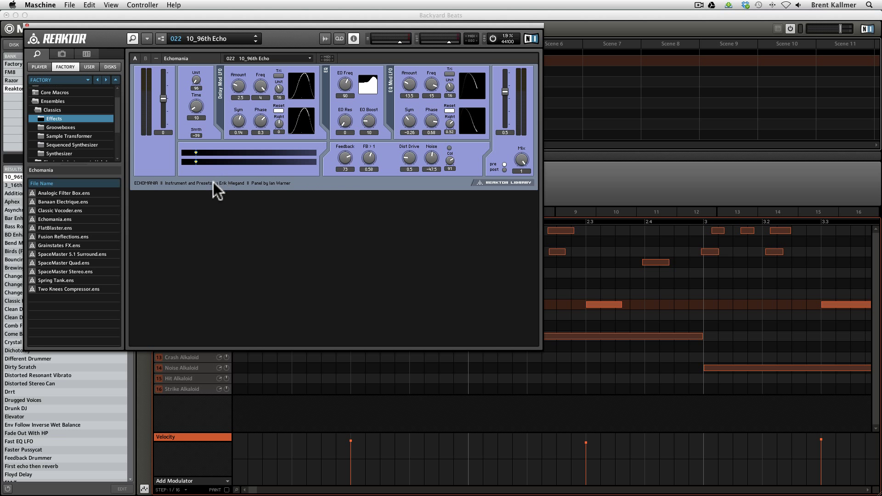
pyautogui.click(27, 26)
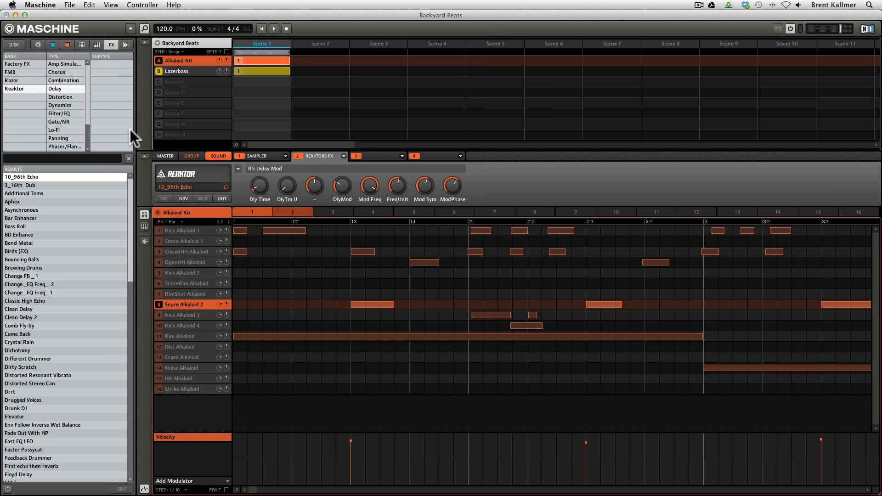
pyautogui.click(273, 28)
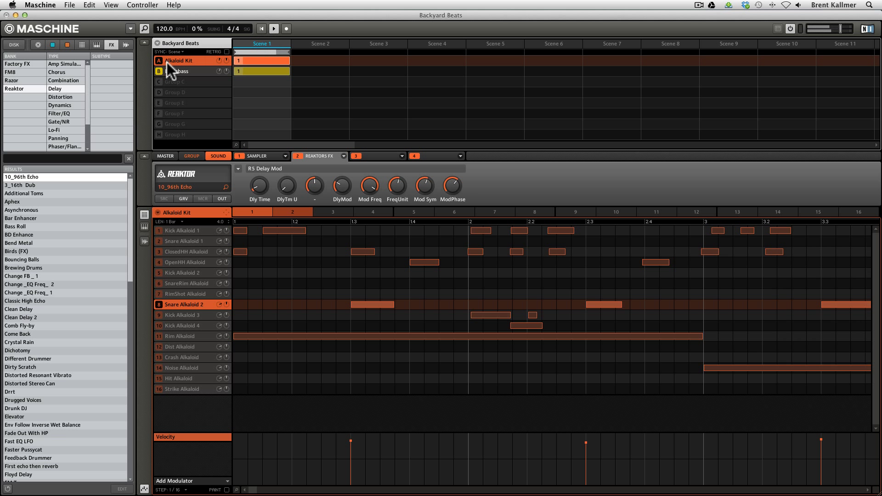
pyautogui.click(159, 306)
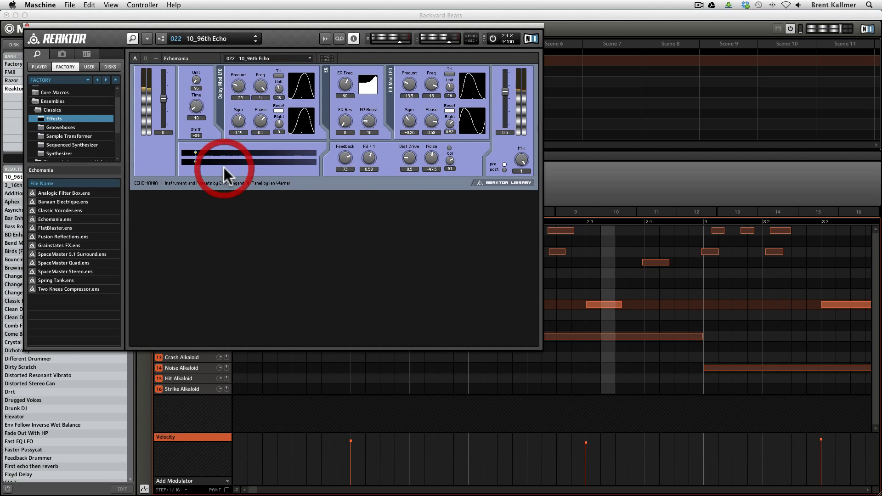
# Step: Record a rising Dly Time sweep on the snare's 10_96th Echo, close Reaktor, and replay the pattern
pyautogui.click(225, 168)
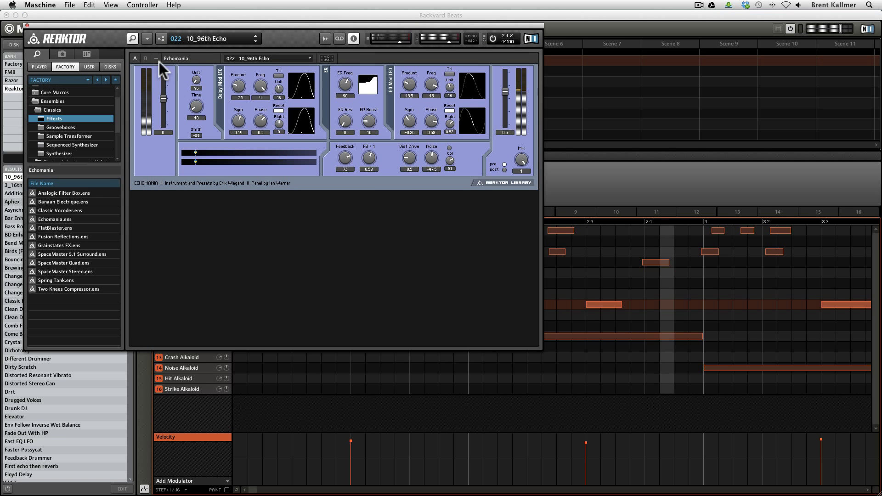
pyautogui.moveTo(154, 25); pyautogui.dragTo(456, 158)
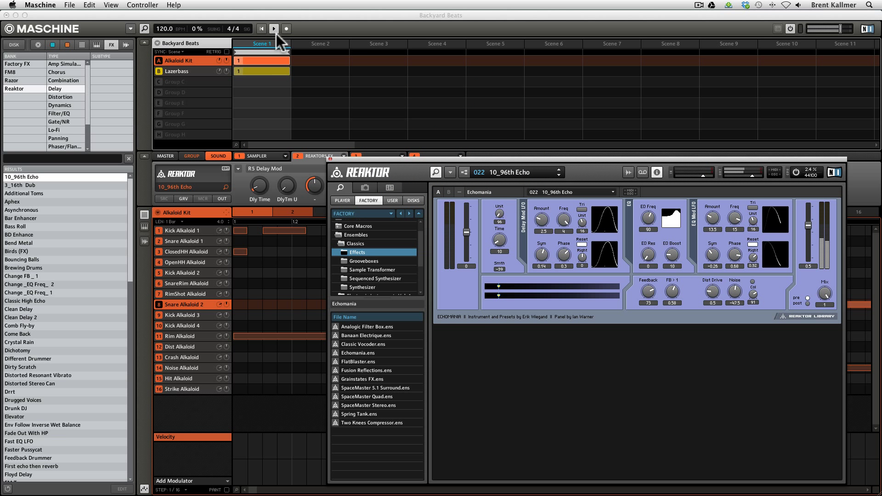
pyautogui.moveTo(261, 186)
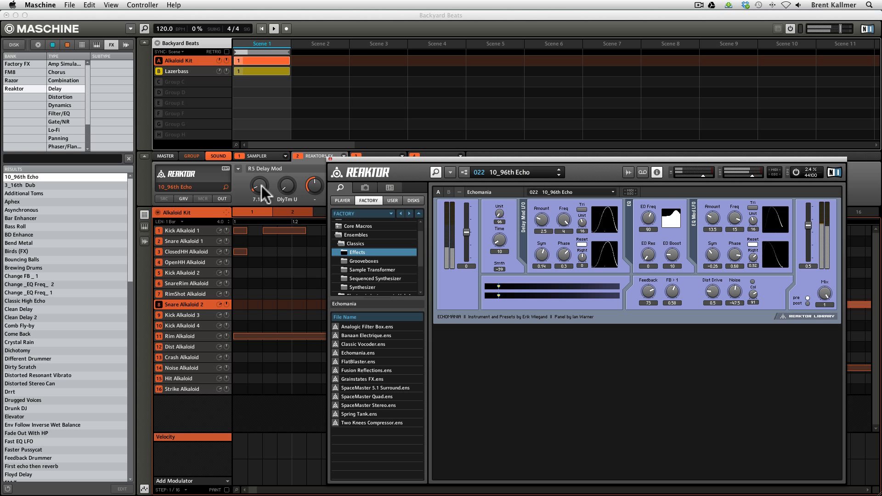
pyautogui.moveTo(258, 194); pyautogui.dragTo(256, 161)
pyautogui.moveTo(499, 235); pyautogui.dragTo(498, 246)
pyautogui.moveTo(261, 193)
pyautogui.mouseDown()
pyautogui.moveTo(255, 184)
pyautogui.moveTo(256, 202)
pyautogui.mouseUp()
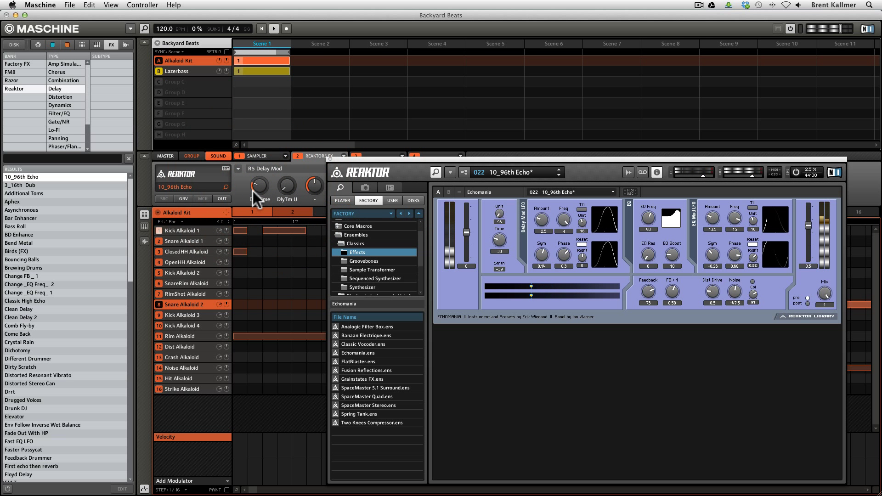
pyautogui.moveTo(253, 189); pyautogui.dragTo(270, 207)
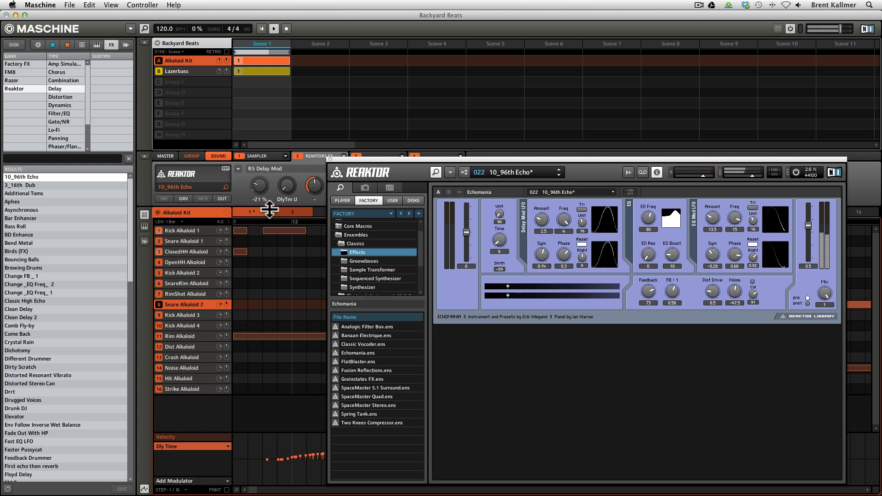
pyautogui.click(330, 158)
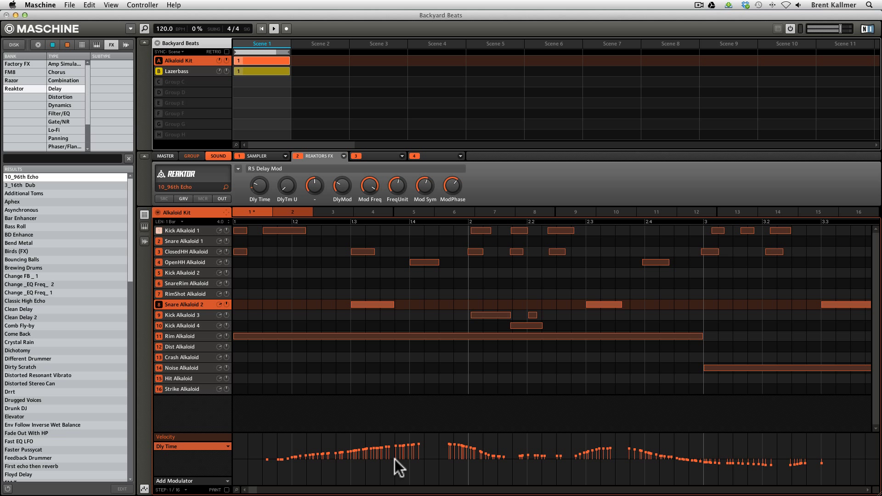
pyautogui.click(274, 29)
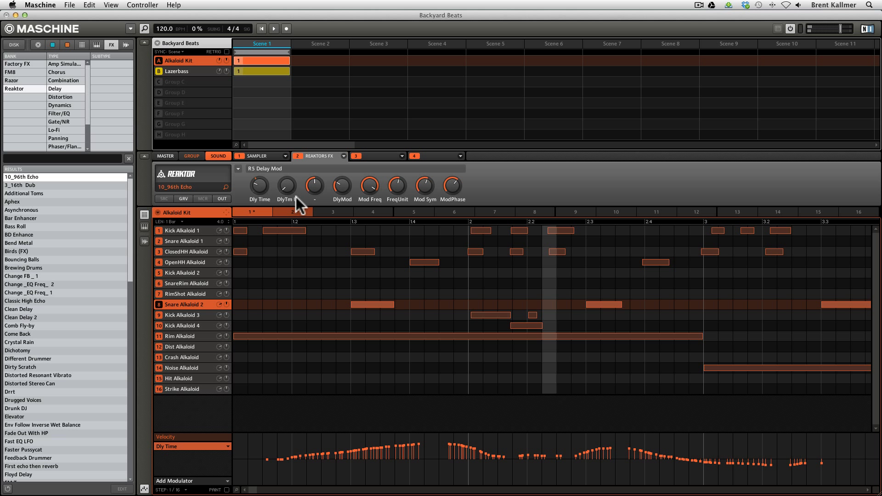
# Step: Check the drum group's empty effect slots, start playback, and return to the sound-level slots
pyautogui.moveTo(285, 186)
pyautogui.click(192, 152)
pyautogui.click(216, 154)
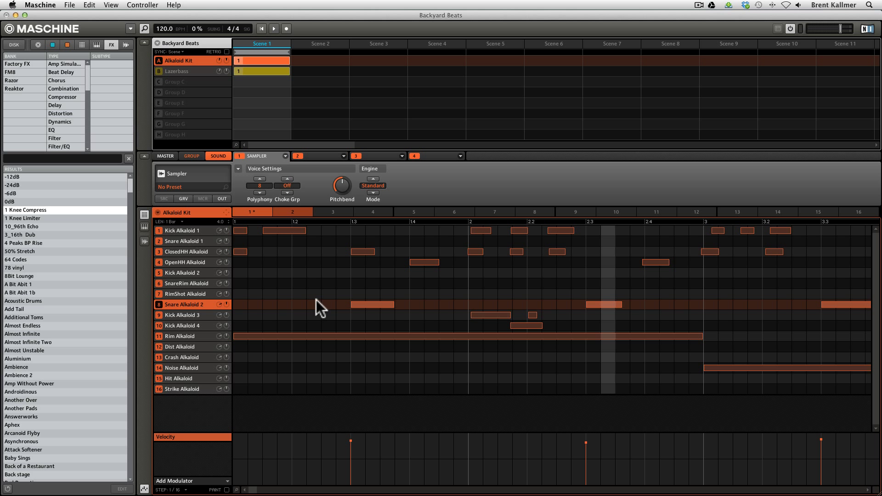
pyautogui.click(191, 153)
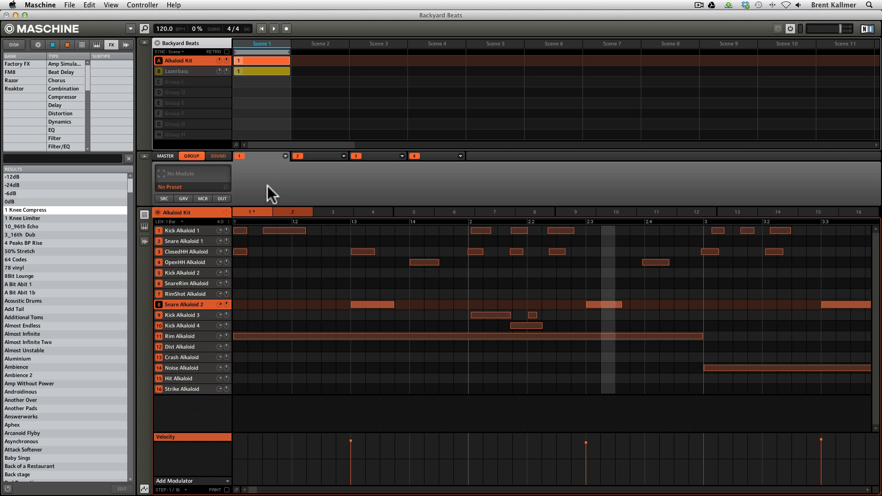
pyautogui.press('space')
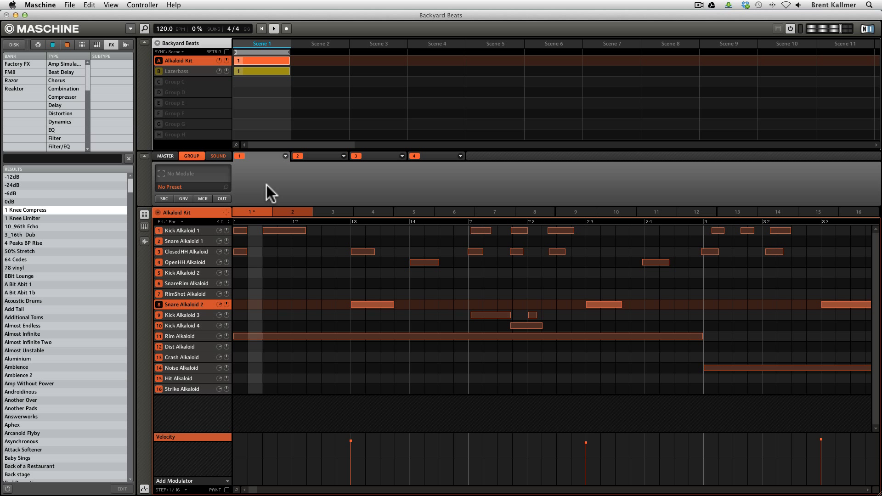
pyautogui.click(220, 156)
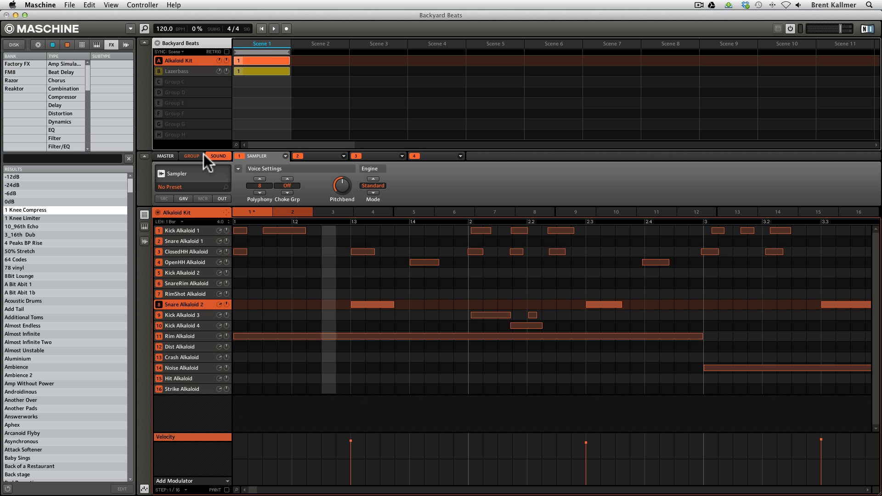
# Step: Load Plug-ins > Reaktor5 FX (VST) into the Alkaloid Kit group's slot 1
pyautogui.click(187, 155)
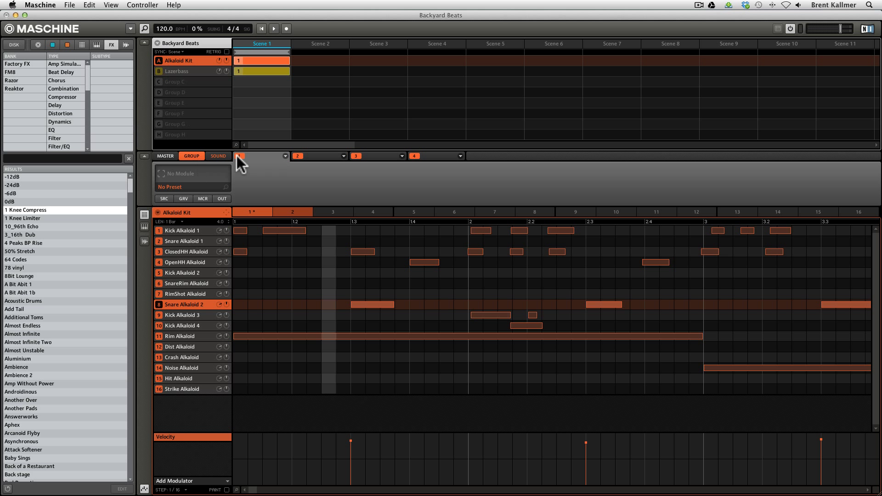
pyautogui.click(381, 155)
pyautogui.click(437, 156)
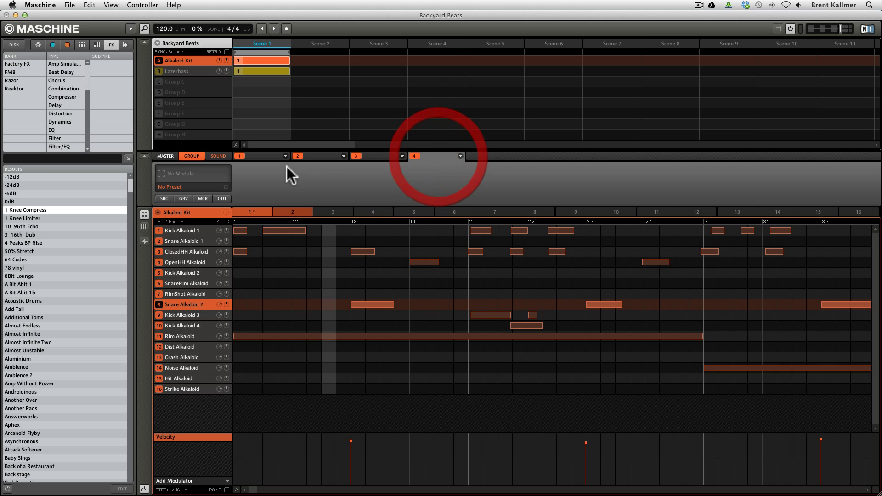
pyautogui.click(260, 156)
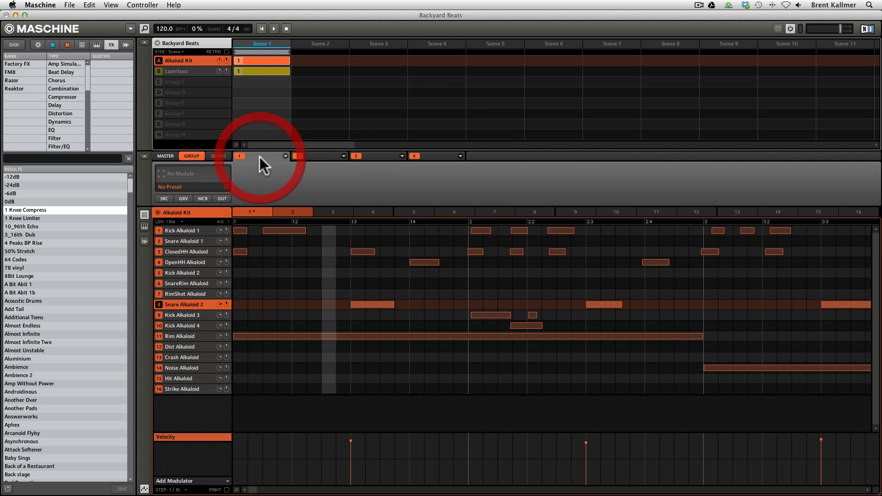
pyautogui.click(286, 156)
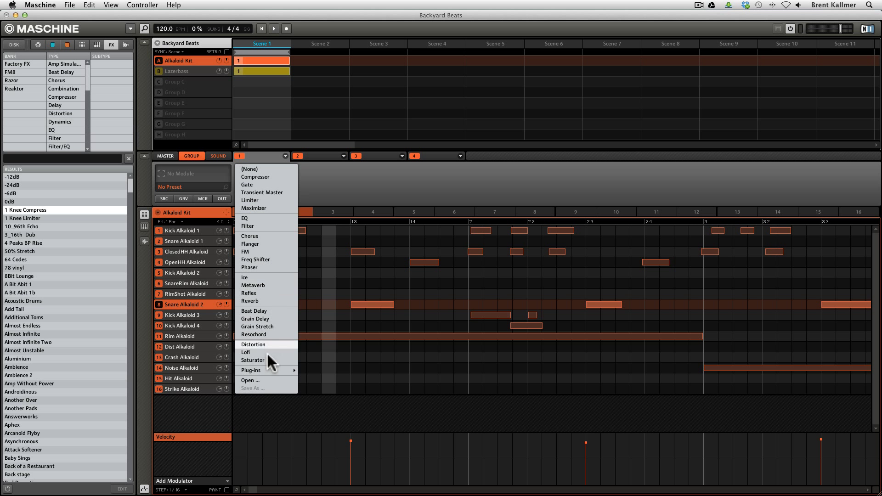
pyautogui.moveTo(270, 369)
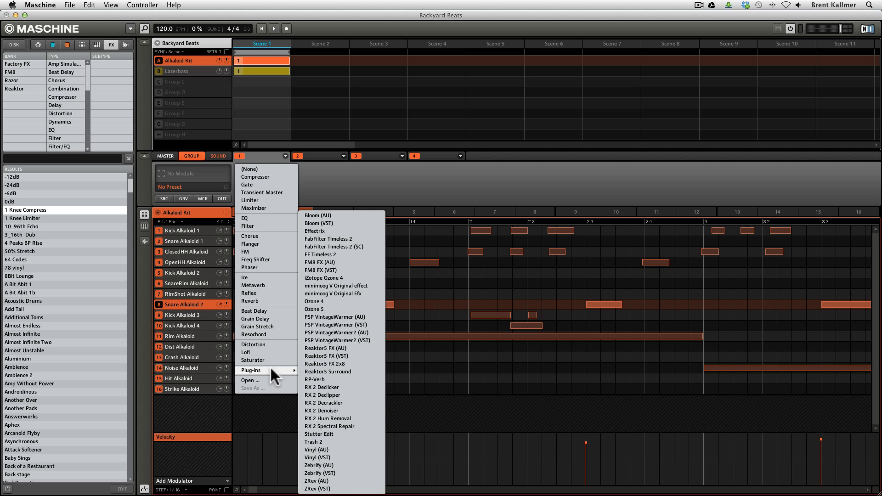
pyautogui.click(338, 355)
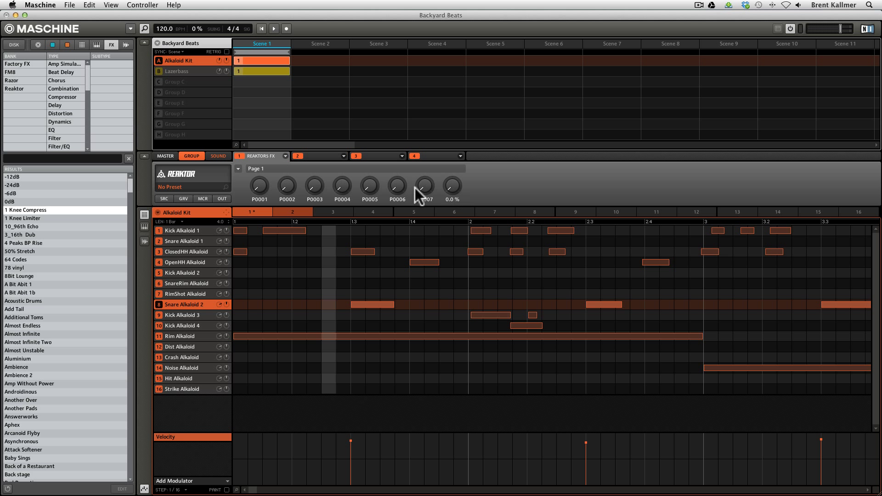
# Step: Open the group's Reaktor window, move it aside, and load Lurker.ens from Factory Effects
pyautogui.click(225, 169)
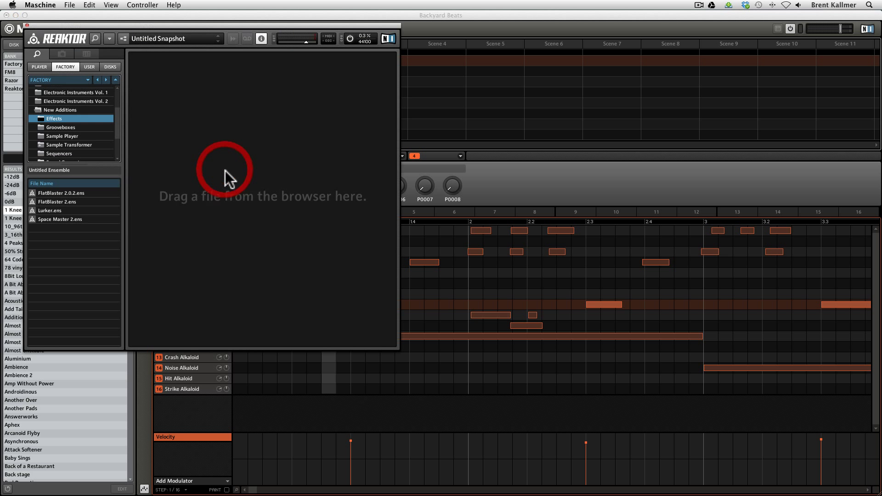
pyautogui.moveTo(244, 25); pyautogui.dragTo(436, 82)
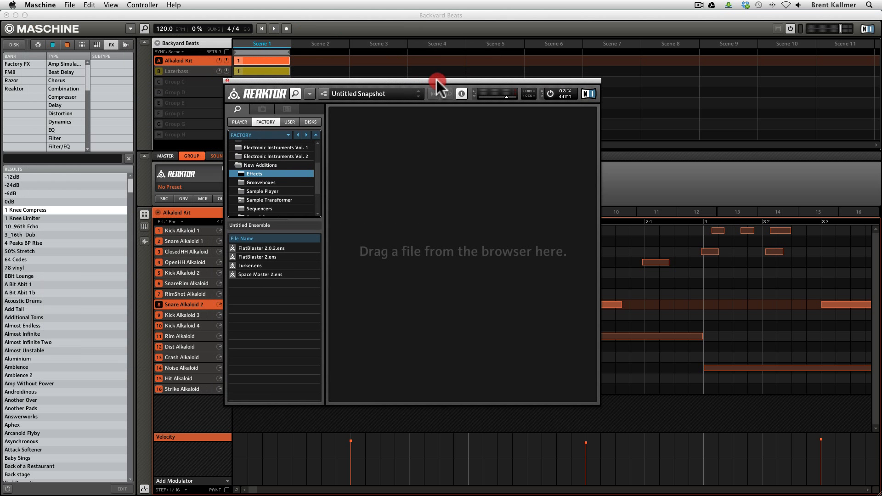
pyautogui.moveTo(318, 175); pyautogui.dragTo(321, 150)
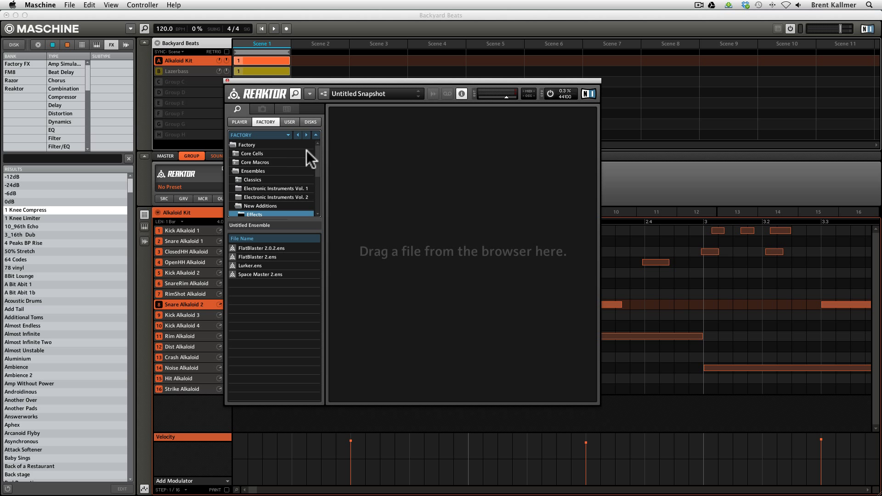
pyautogui.scroll(-3, 319, 157)
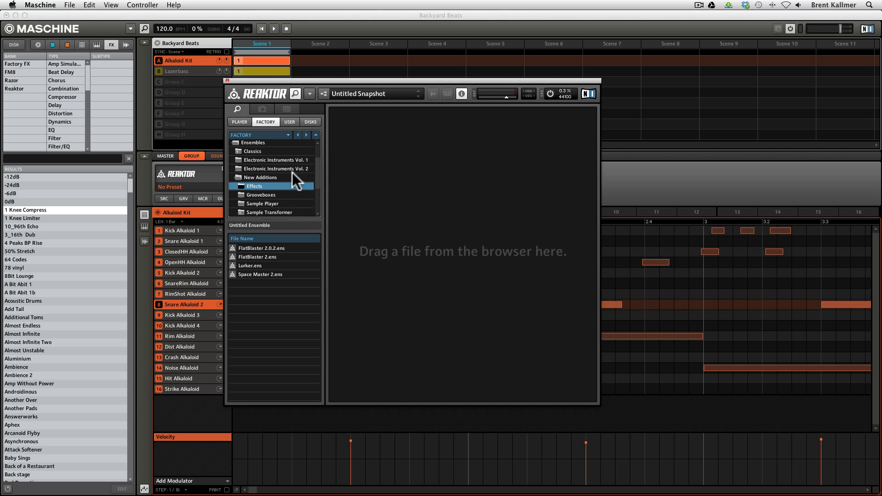
pyautogui.doubleClick(273, 264)
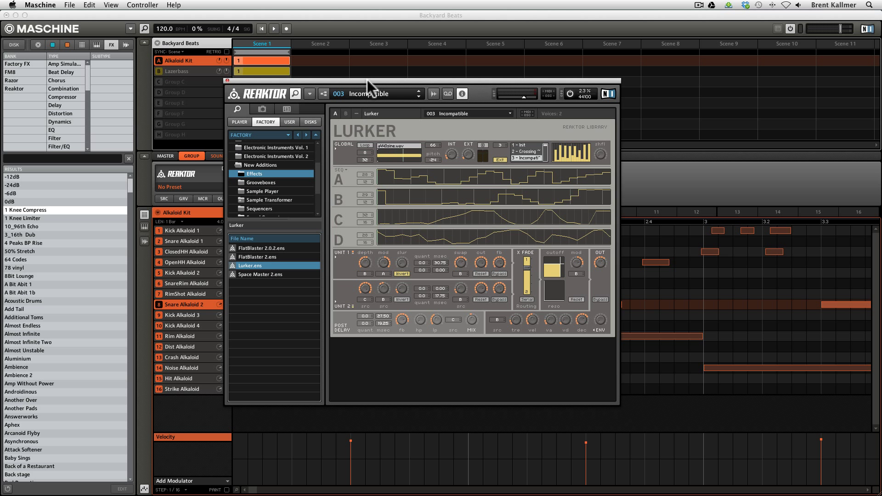
# Step: Reposition the Lurker window and bypass then re-enable the group's Reaktor effect during playback
pyautogui.moveTo(367, 80); pyautogui.dragTo(306, 77)
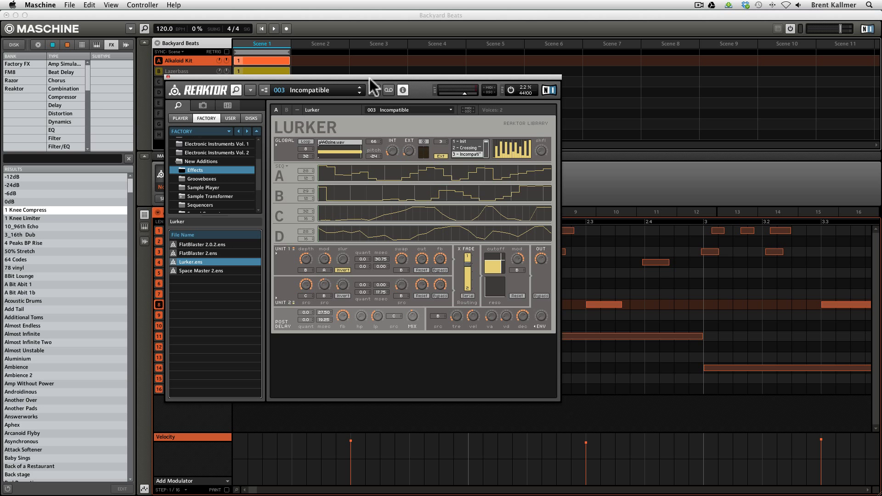
pyautogui.moveTo(370, 77); pyautogui.dragTo(427, 96)
pyautogui.moveTo(359, 97); pyautogui.dragTo(436, 84)
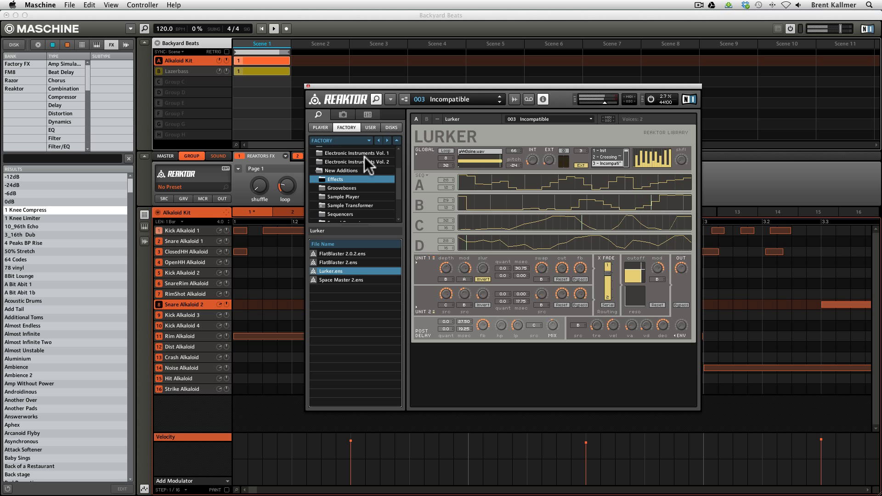
pyautogui.click(239, 156)
pyautogui.click(239, 156)
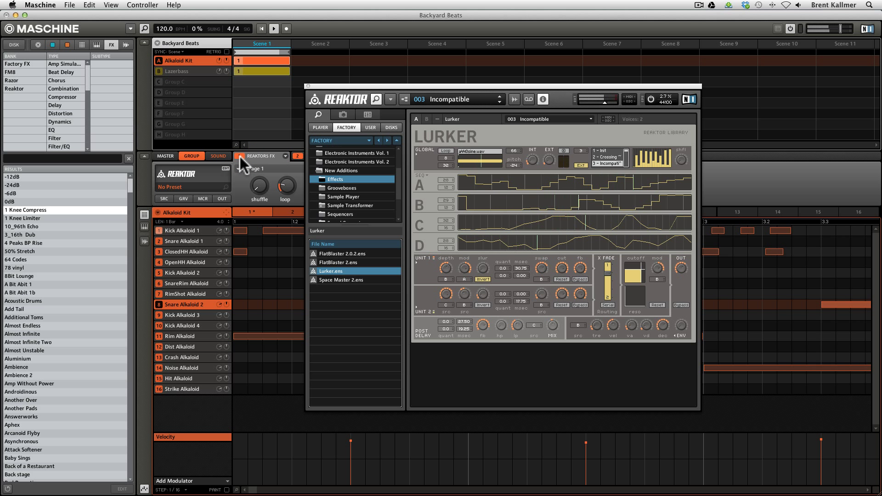
pyautogui.click(240, 156)
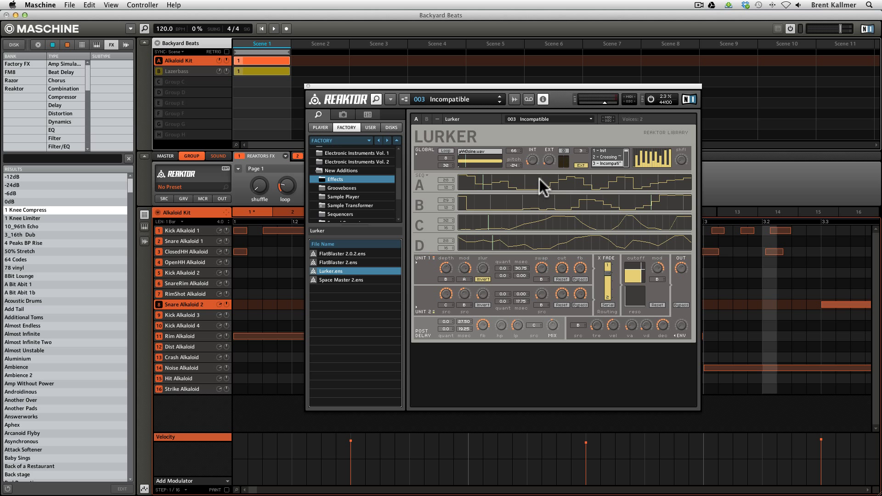
pyautogui.click(522, 119)
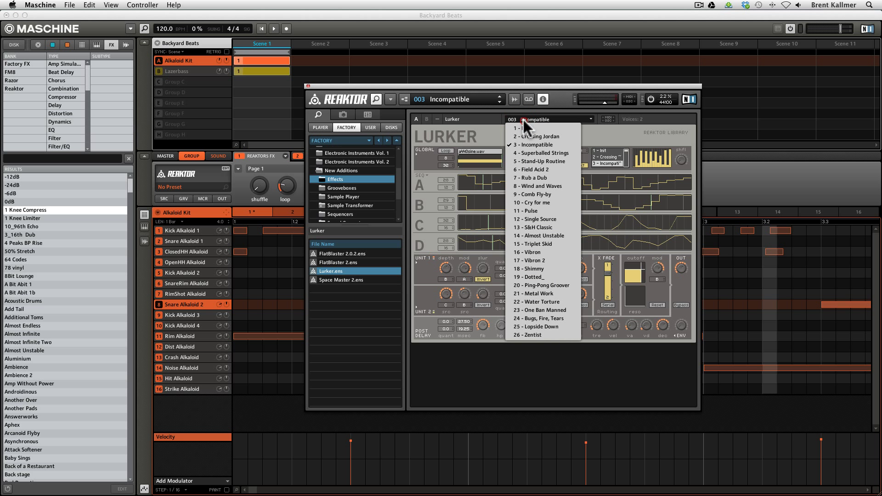
# Step: Load Lurker's 21 - Metal Work snapshot, raise the EXT level, and lower filter cutoff and resonance
pyautogui.click(536, 293)
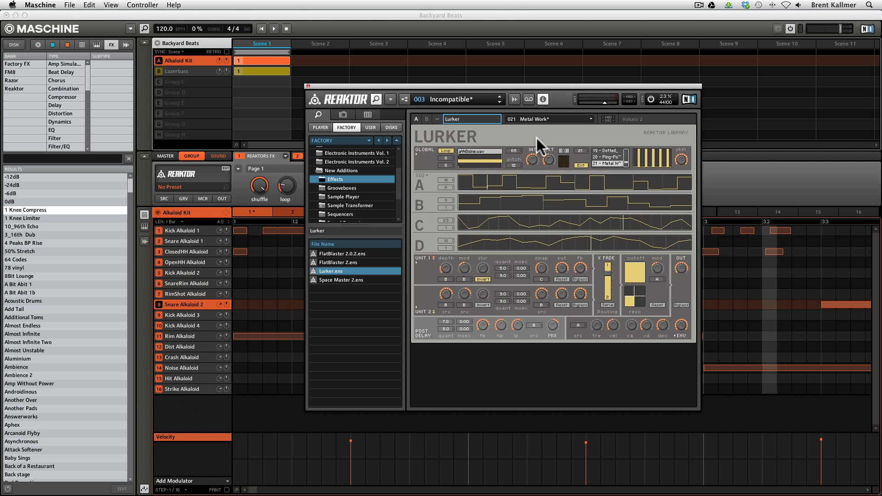
pyautogui.click(530, 159)
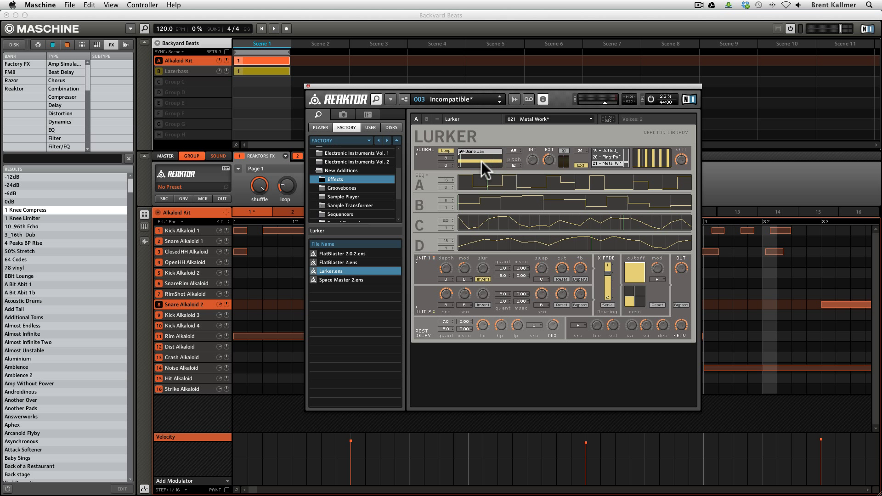
pyautogui.click(550, 161)
pyautogui.moveTo(551, 158); pyautogui.dragTo(554, 182)
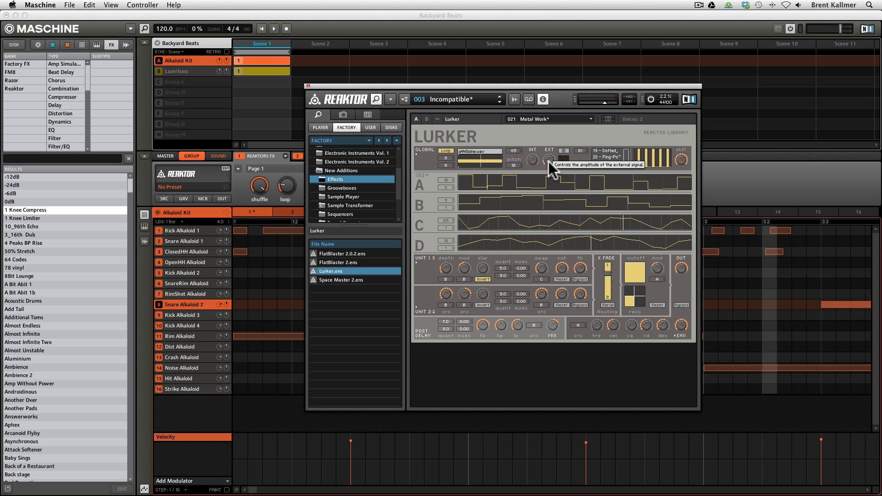
pyautogui.click(549, 162)
pyautogui.moveTo(548, 162); pyautogui.dragTo(552, 138)
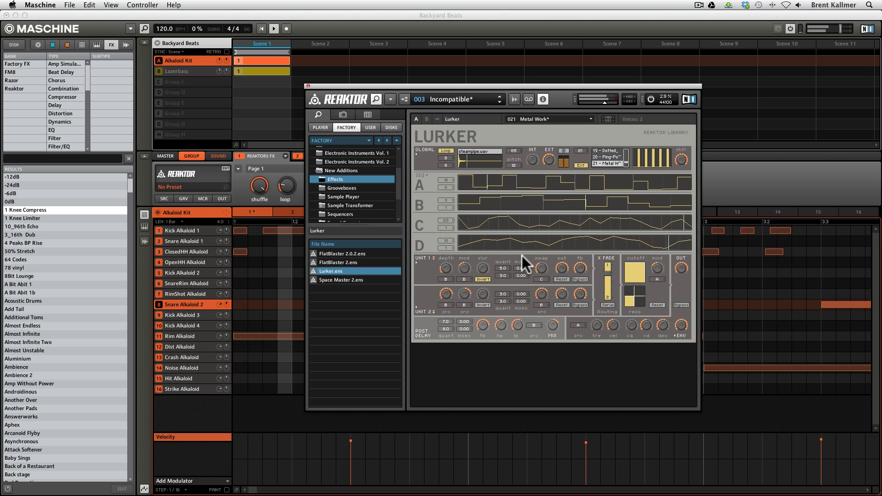
pyautogui.moveTo(632, 270)
pyautogui.mouseDown()
pyautogui.moveTo(649, 270)
pyautogui.moveTo(636, 265)
pyautogui.mouseUp()
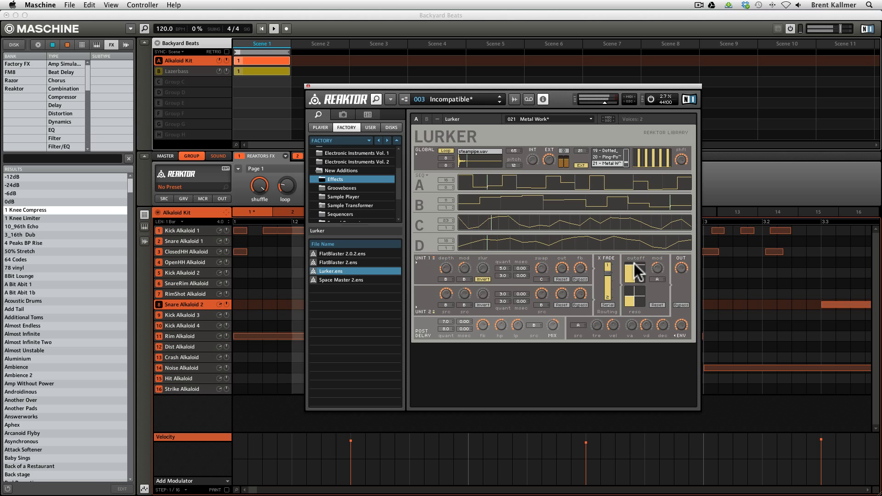
# Step: Tweak Unit 1's depth, mod, slur and swap knobs and post-delay feedback, and lower its cut
pyautogui.moveTo(458, 294)
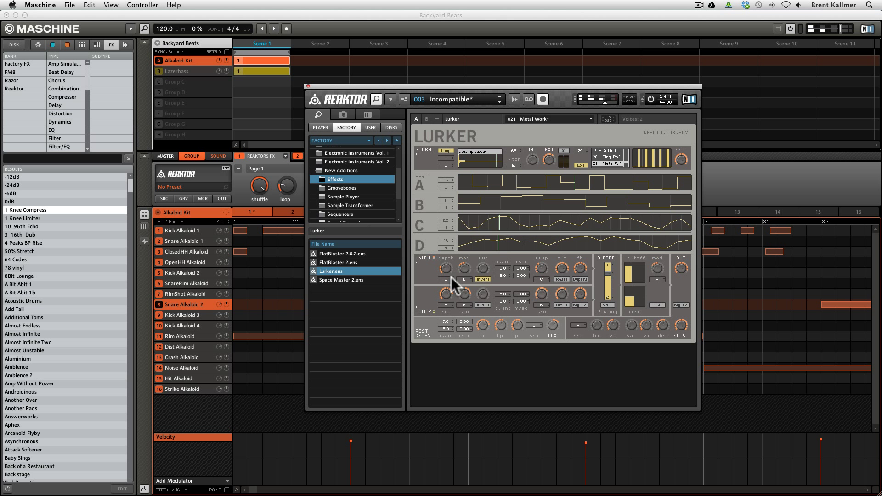
pyautogui.click(445, 262)
pyautogui.click(445, 262)
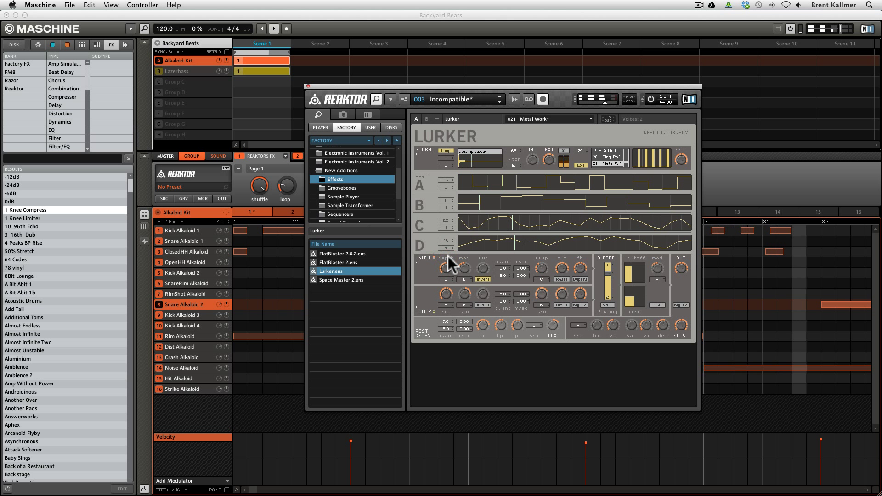
pyautogui.click(484, 327)
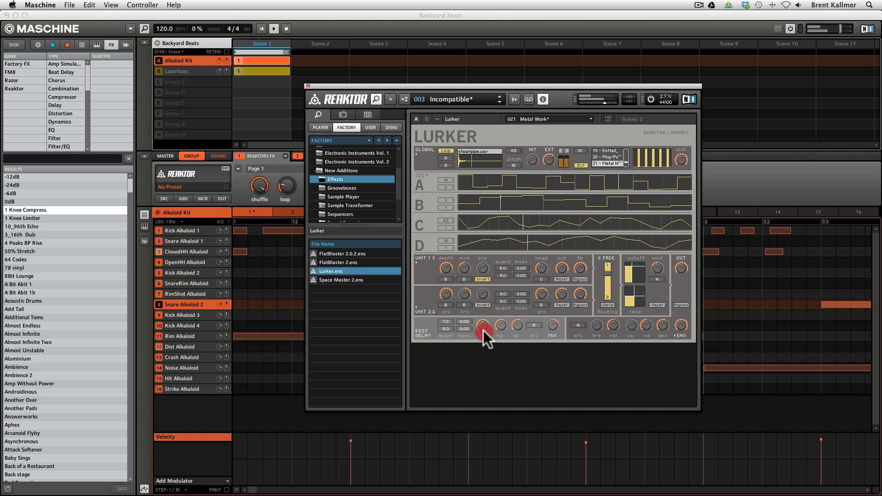
pyautogui.click(447, 276)
pyautogui.click(468, 252)
pyautogui.click(483, 270)
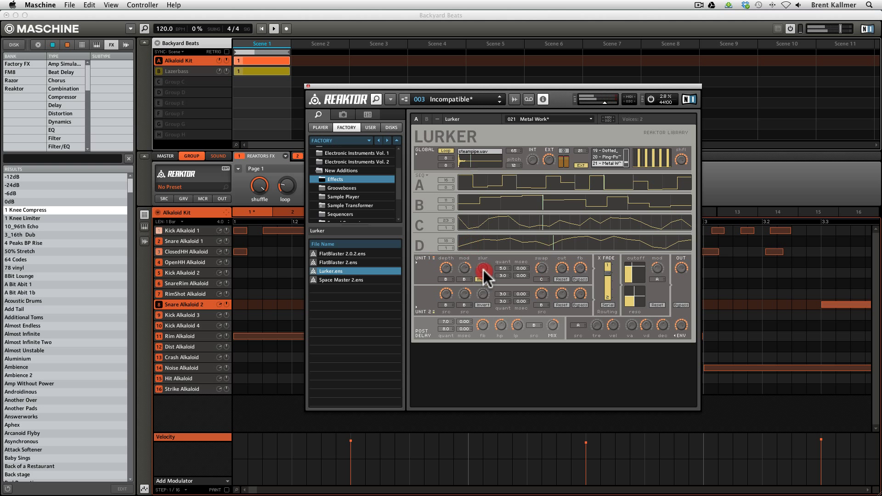
pyautogui.click(540, 270)
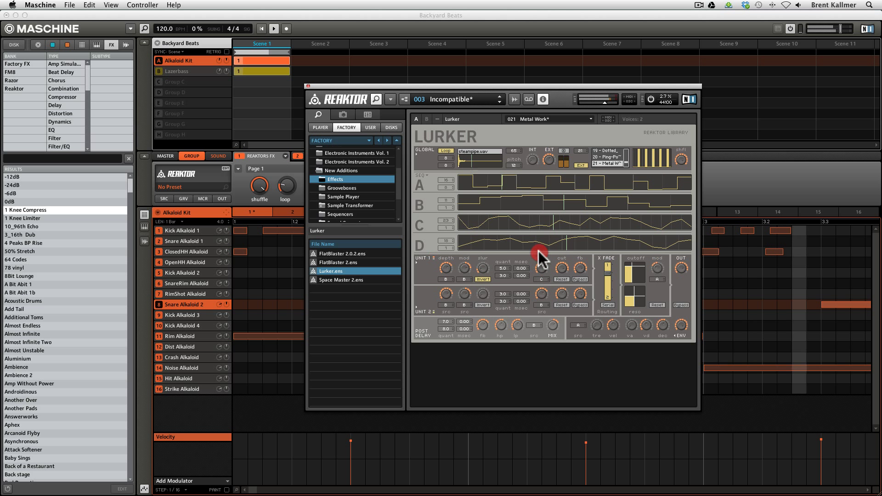
pyautogui.moveTo(563, 274); pyautogui.dragTo(569, 295)
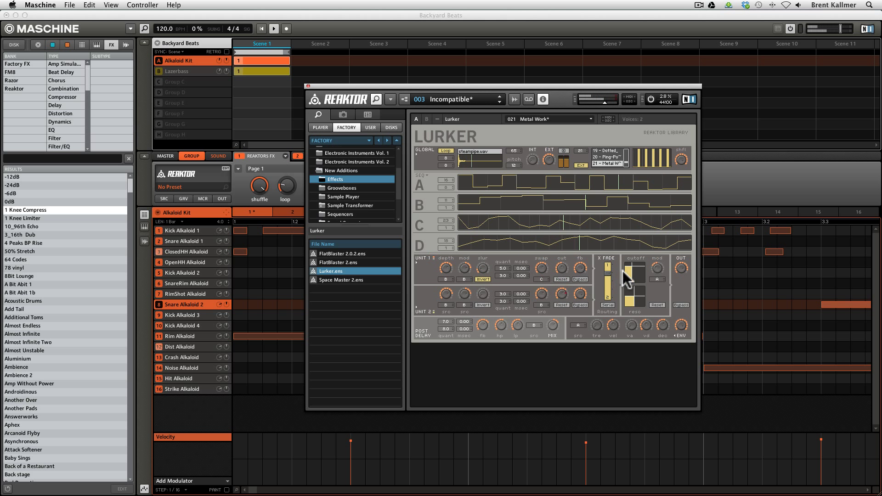
# Step: Raise Lurker's filter cutoff and resonance on the XY pad and re-enable the group's Reaktor effect
pyautogui.click(636, 274)
pyautogui.moveTo(636, 273); pyautogui.dragTo(641, 263)
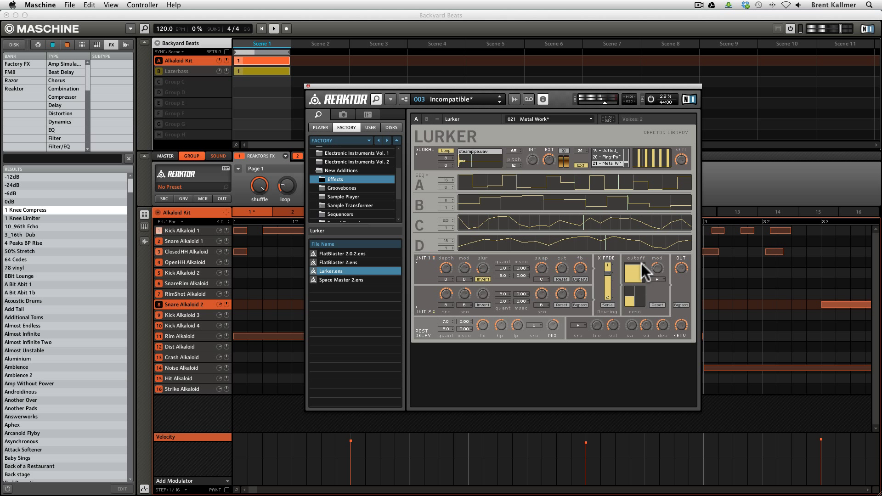
pyautogui.click(241, 156)
pyautogui.click(241, 156)
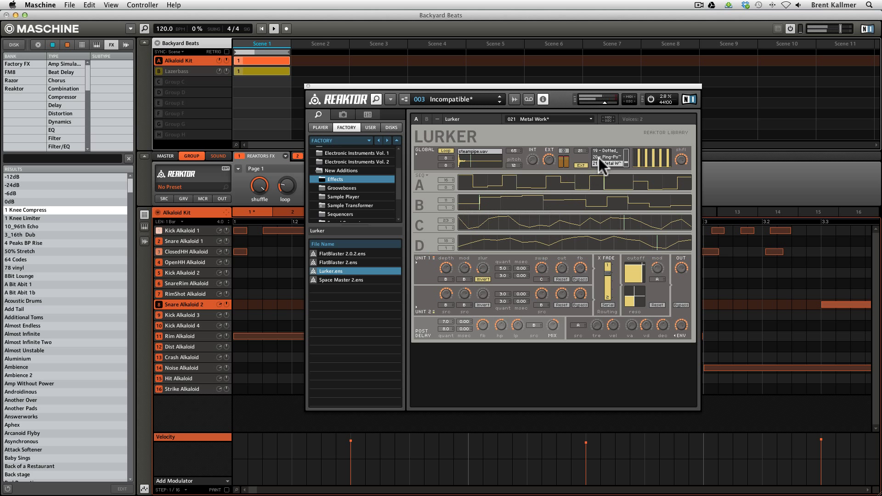
# Step: Load Lurker's 18 - Shimmy snapshot and adjust the INT sampler level knob
pyautogui.click(517, 120)
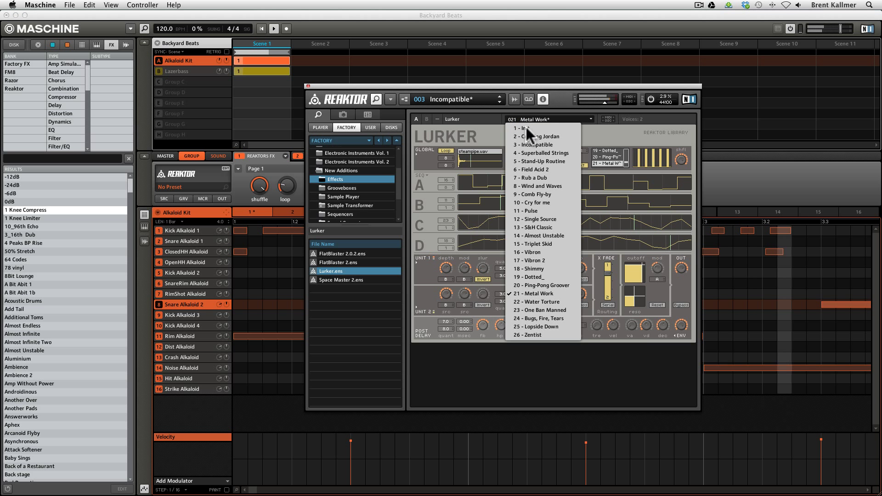
pyautogui.click(548, 269)
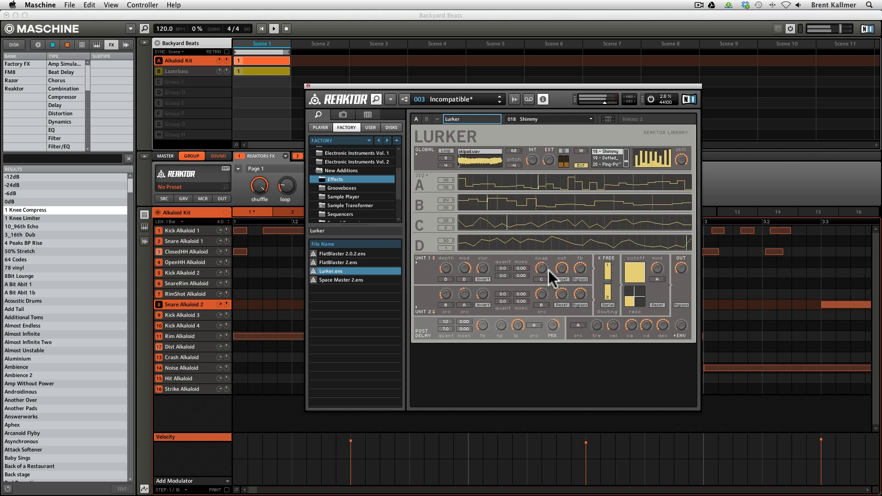
pyautogui.moveTo(538, 167)
pyautogui.mouseDown()
pyautogui.moveTo(549, 161)
pyautogui.moveTo(547, 147)
pyautogui.moveTo(545, 156)
pyautogui.mouseUp()
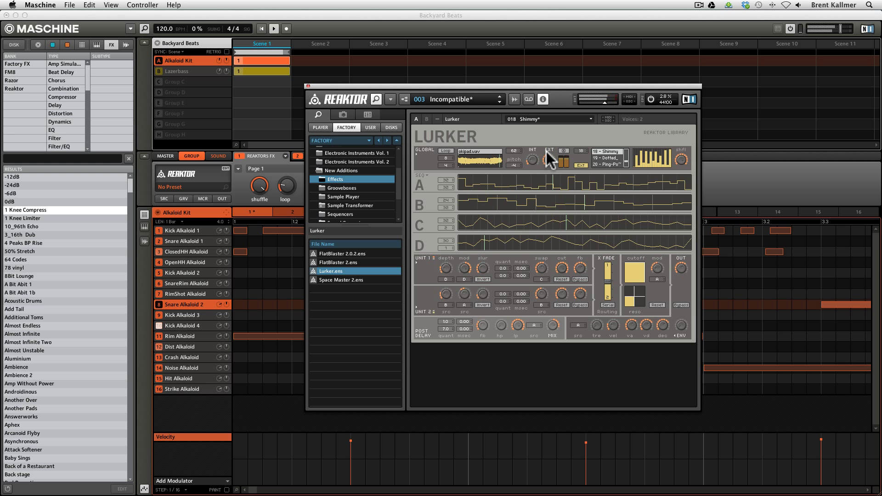
pyautogui.click(536, 159)
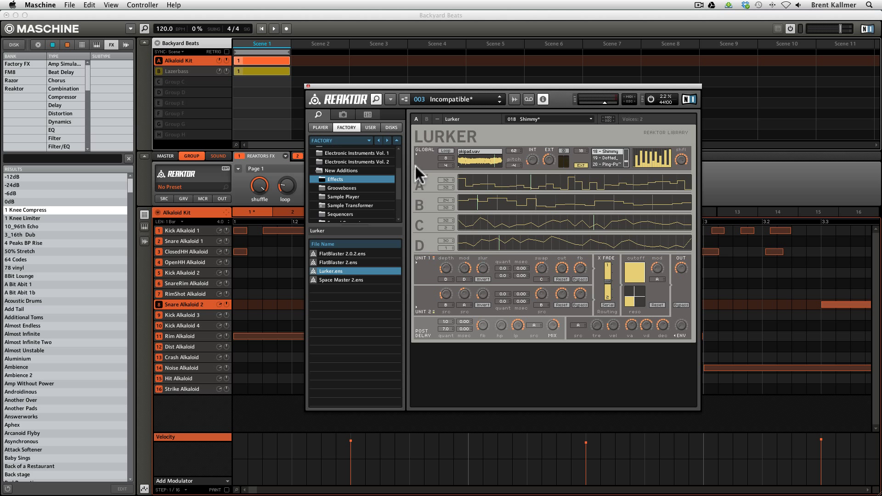
# Step: Compare the SOUND and GROUP effect settings, then show the master channel's effect slots
pyautogui.click(191, 157)
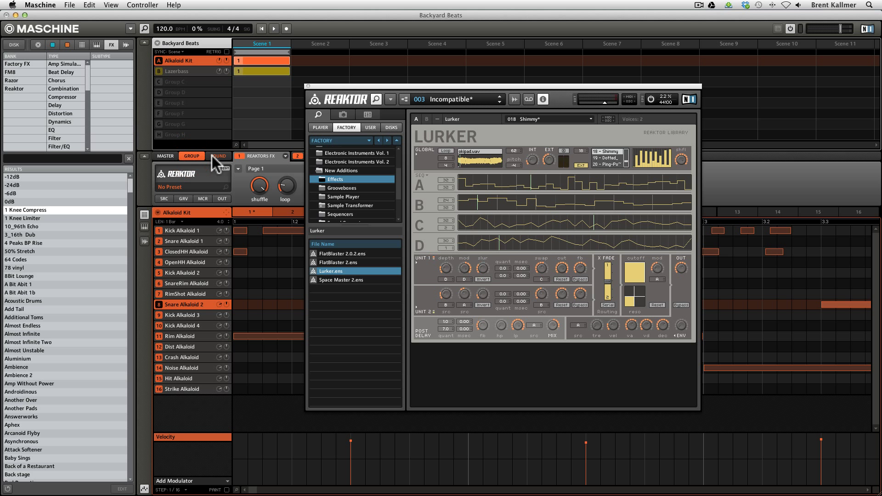
pyautogui.click(212, 157)
pyautogui.click(192, 156)
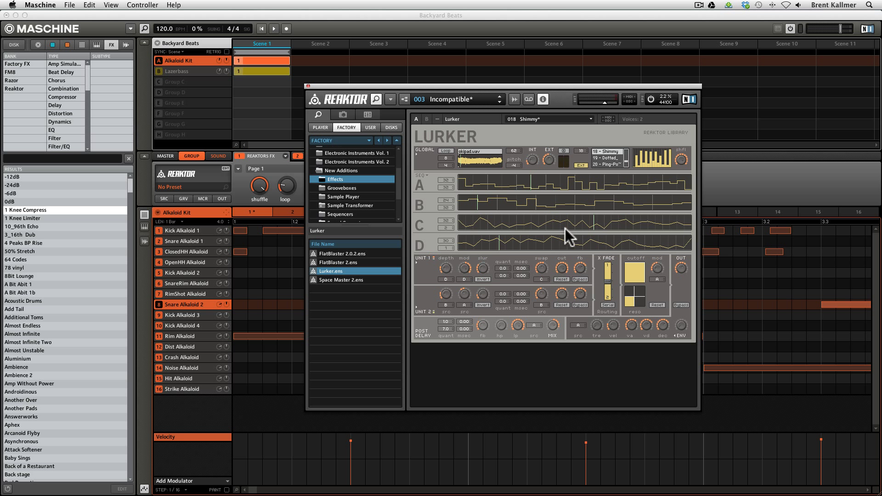
pyautogui.click(165, 156)
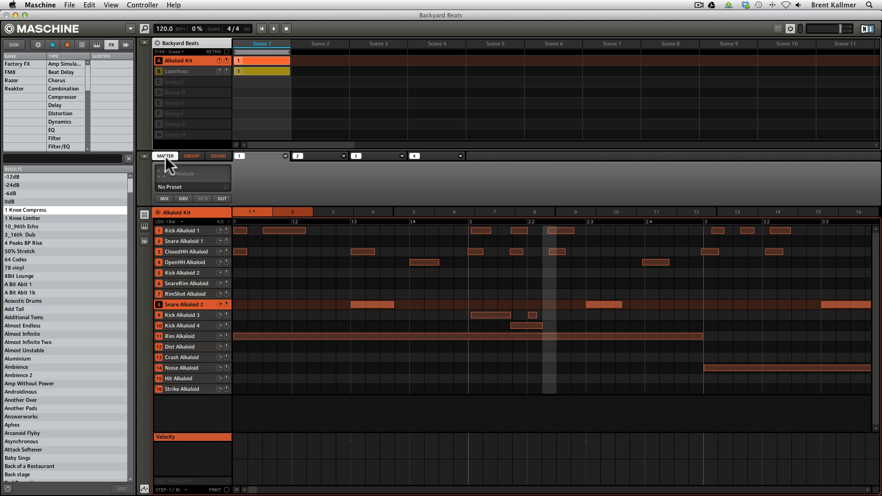
# Step: Toggle between the GROUP and MASTER tabs, ending on the empty master effect slots
pyautogui.click(186, 156)
pyautogui.click(165, 156)
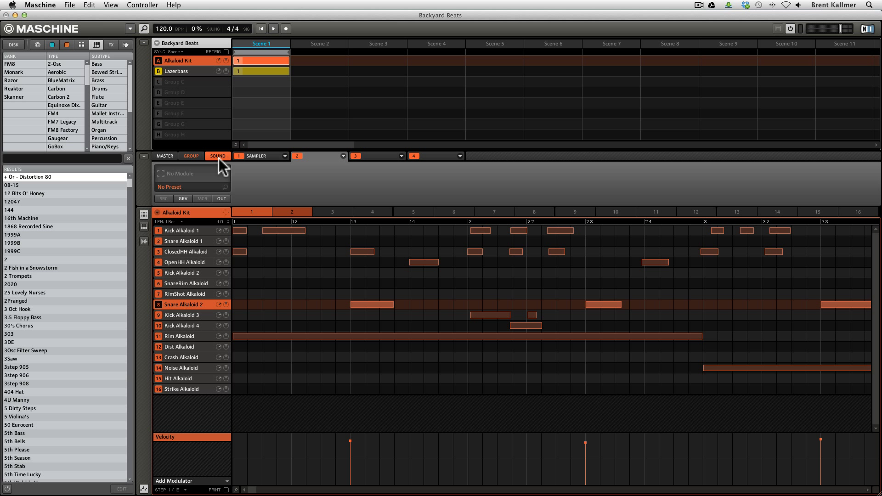
pyautogui.click(186, 155)
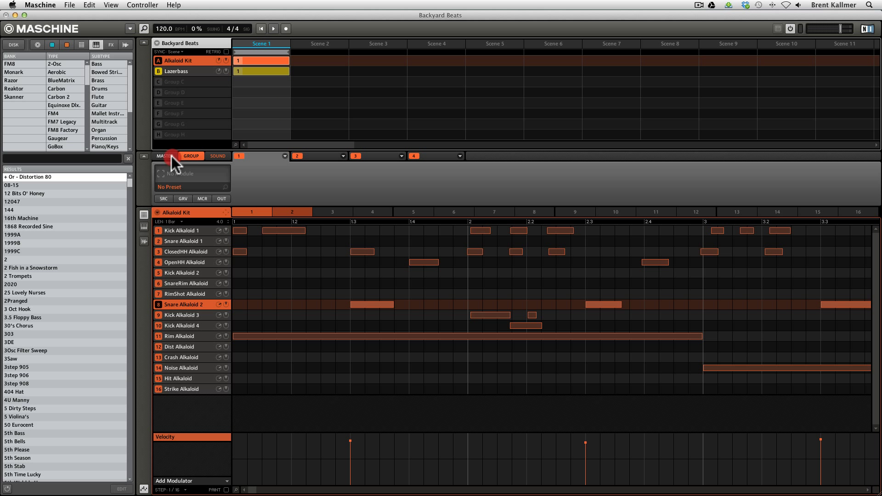
pyautogui.click(170, 155)
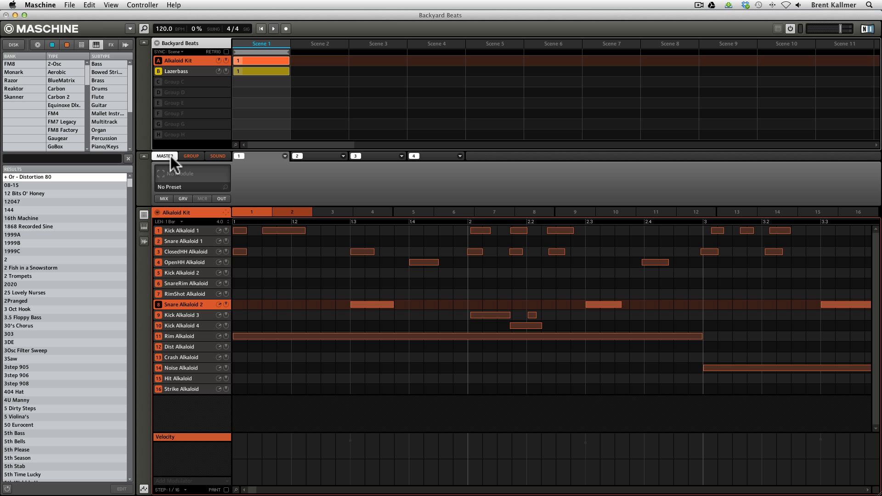
pyautogui.click(185, 155)
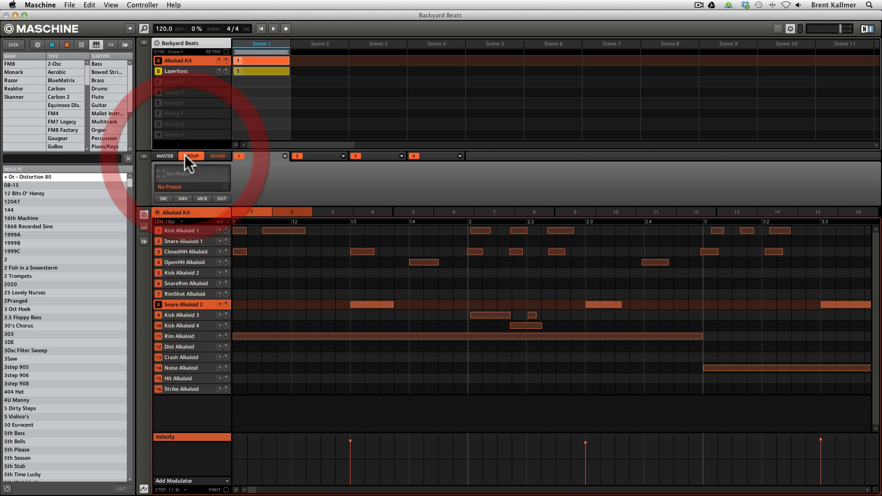
pyautogui.click(172, 156)
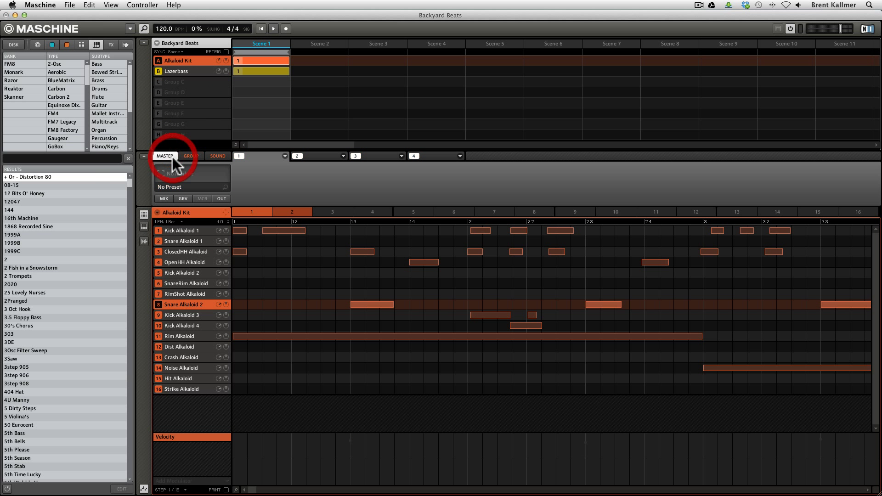
# Step: Load Reaktor5 FX into master slot 1 and open the FlatBlaster 2.0.2.ens ensemble in it
pyautogui.click(286, 155)
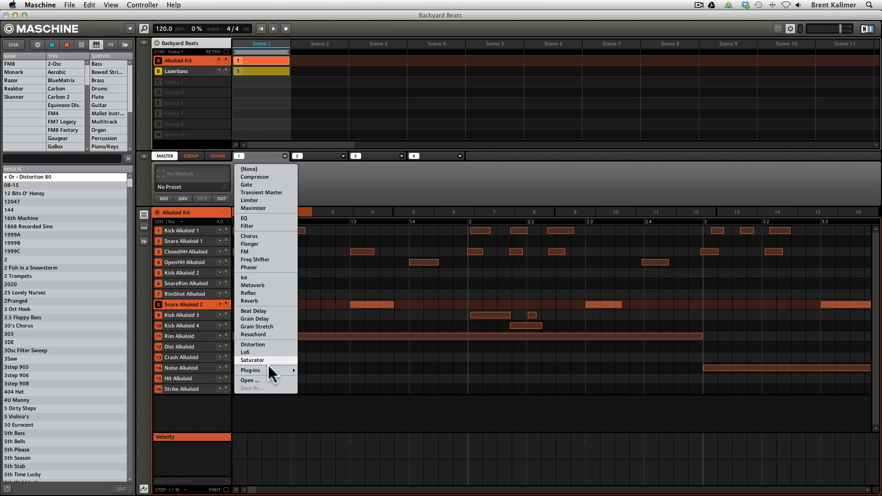
pyautogui.moveTo(267, 367)
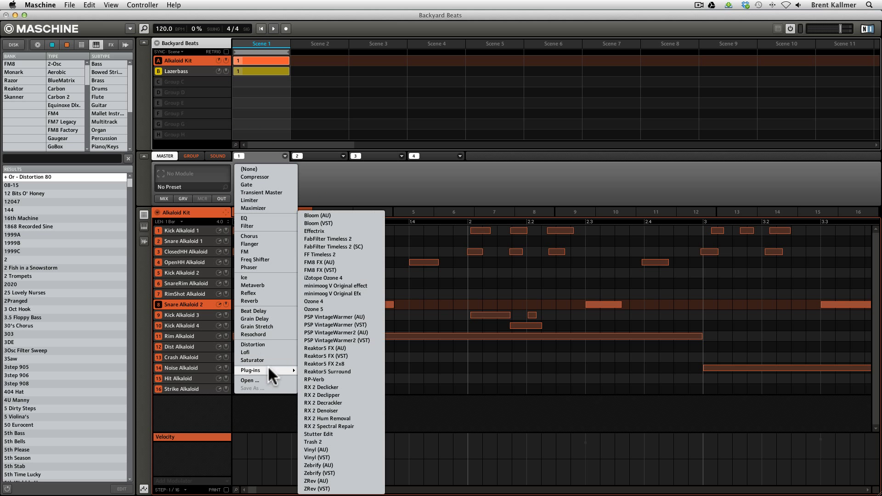
pyautogui.click(325, 362)
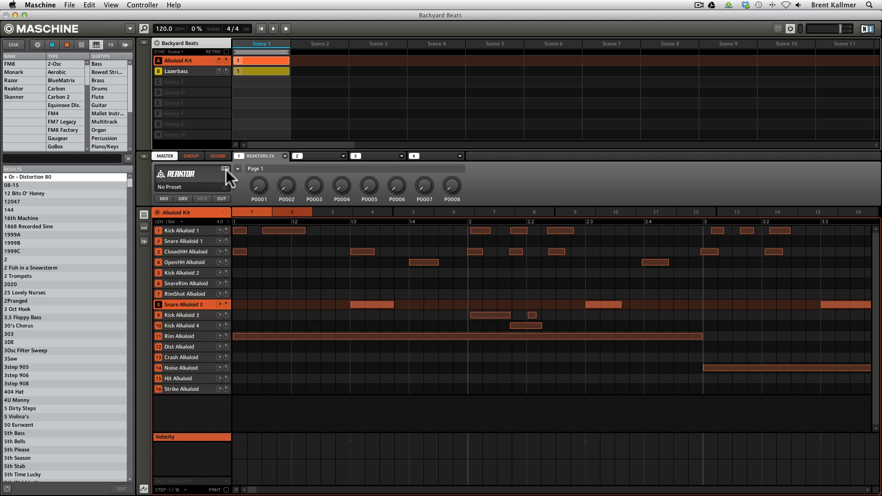
pyautogui.click(225, 169)
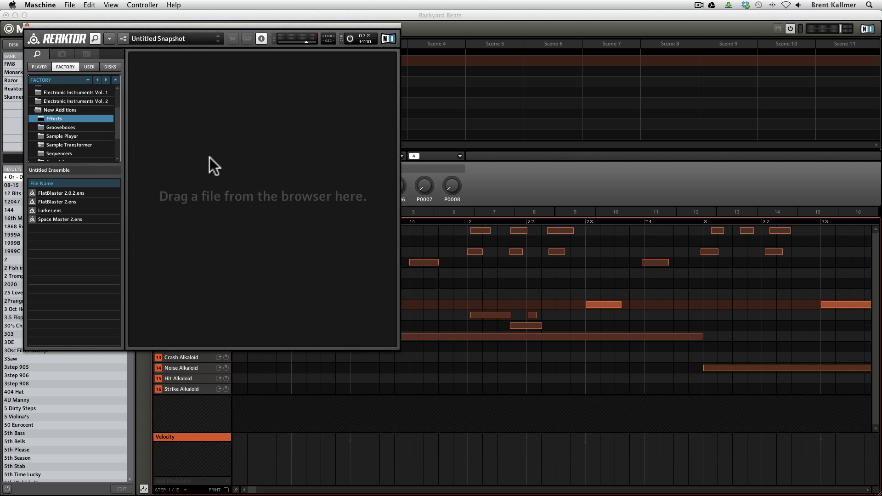
pyautogui.doubleClick(89, 194)
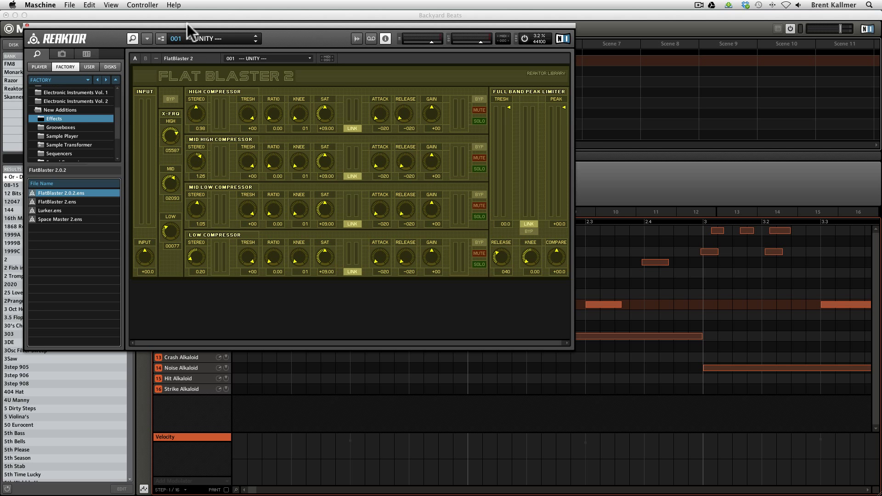
pyautogui.moveTo(187, 26); pyautogui.dragTo(267, 63)
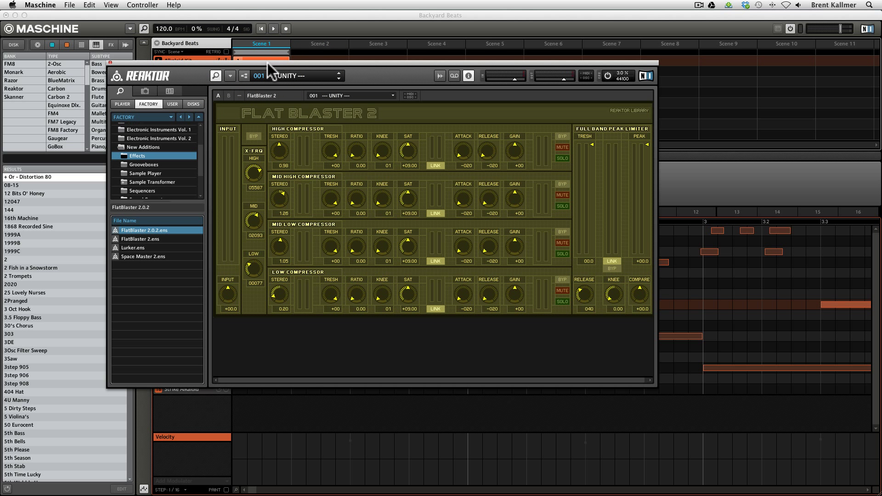
# Step: Load FlatBlaster's 010 Loudness snapshot and move the Reaktor window to the right
pyautogui.click(284, 76)
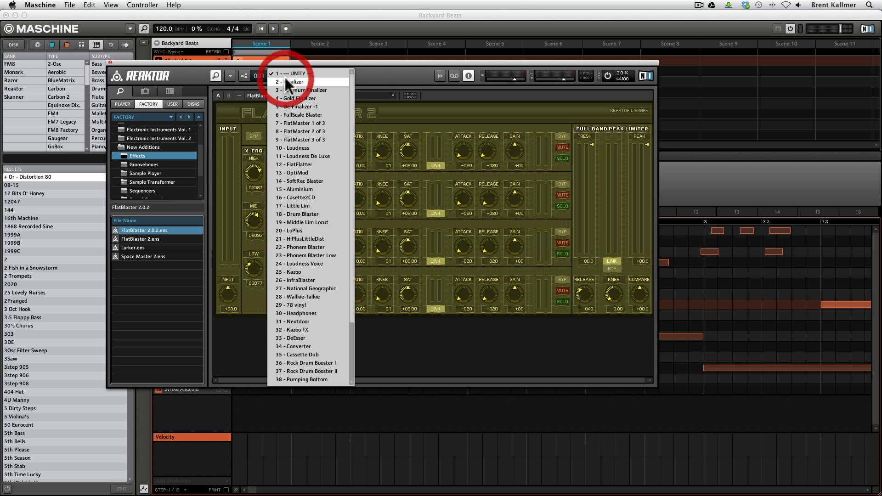
pyautogui.click(310, 147)
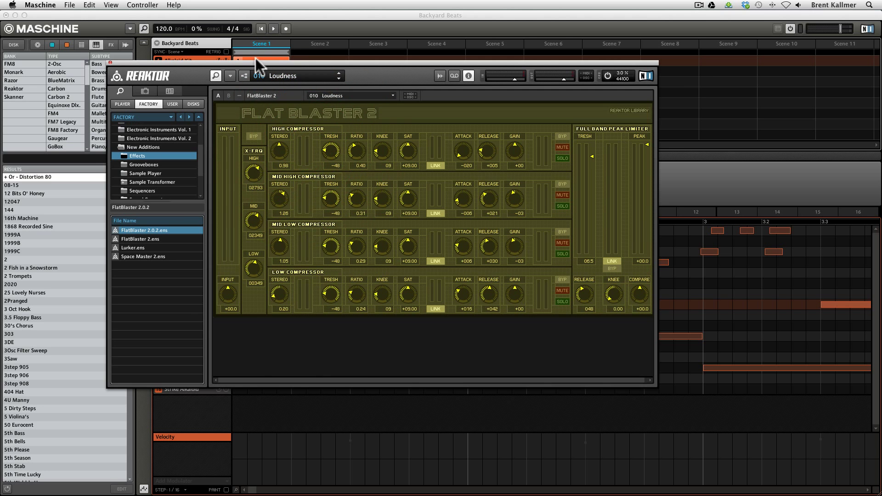
pyautogui.moveTo(251, 62); pyautogui.dragTo(352, 69)
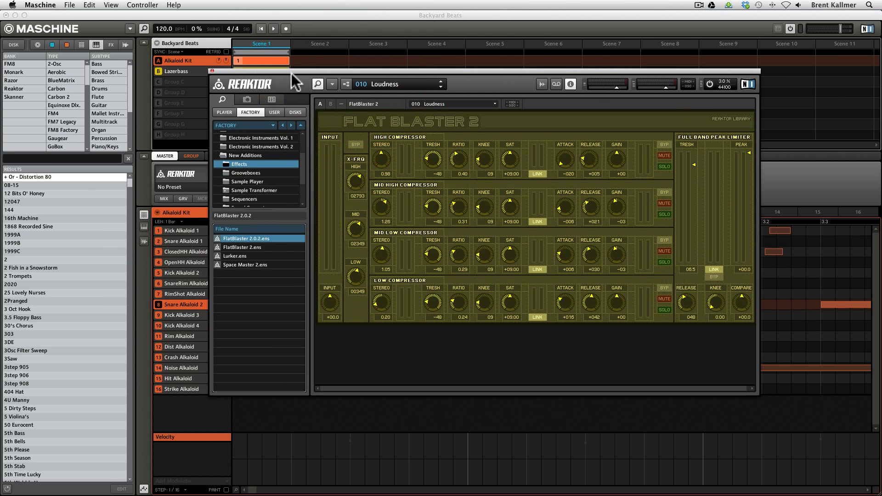
pyautogui.moveTo(284, 71); pyautogui.dragTo(360, 71)
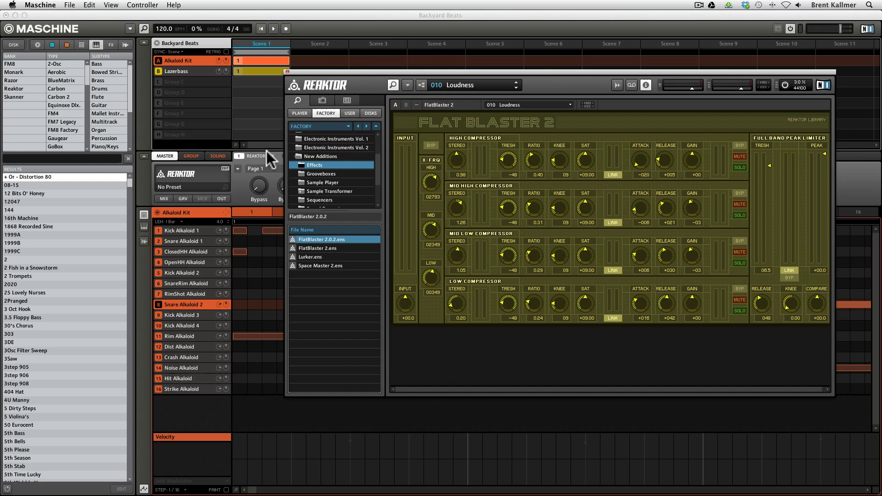
# Step: Play the project to hear the Loudness master compression, then stop playback
pyautogui.click(238, 153)
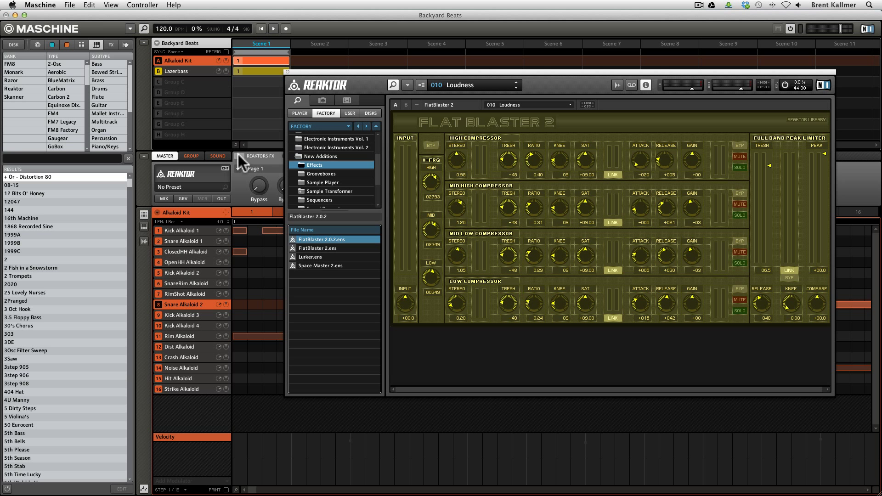
pyautogui.press('space')
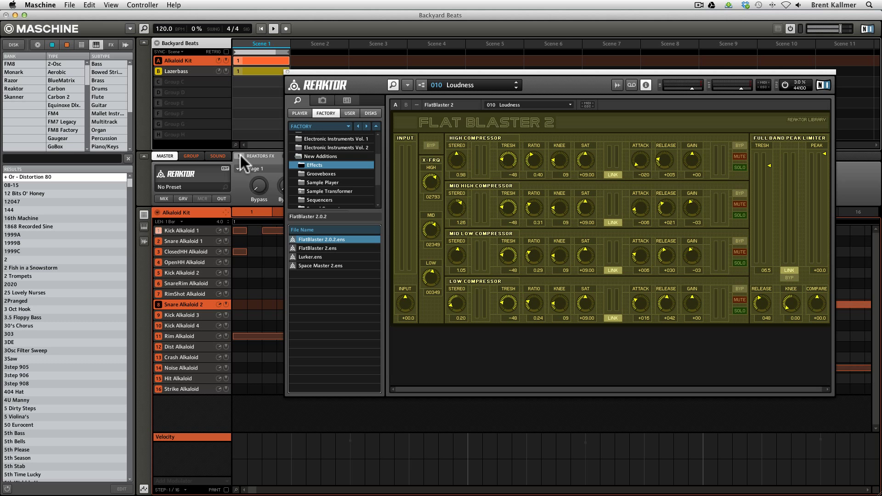
pyautogui.click(241, 155)
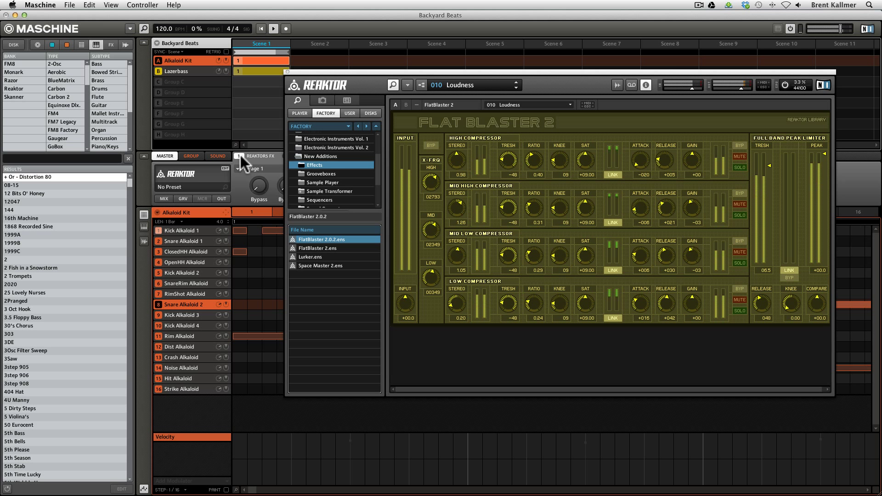
pyautogui.press('space')
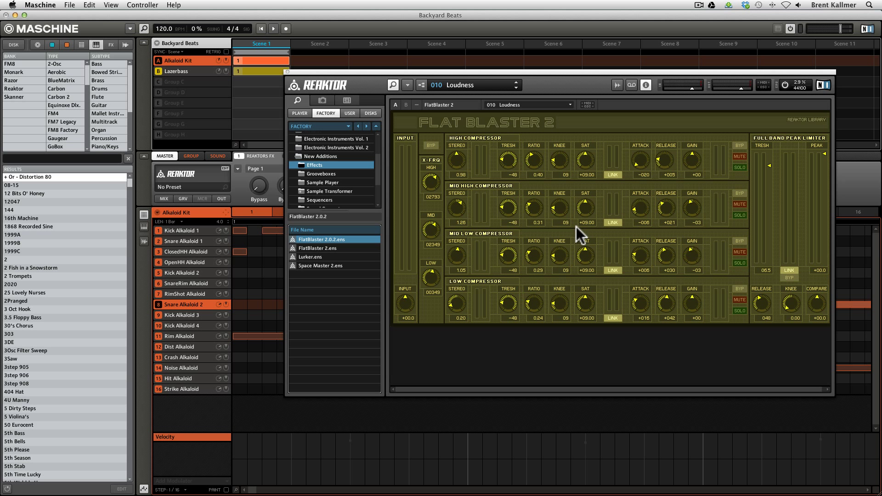
pyautogui.click(456, 87)
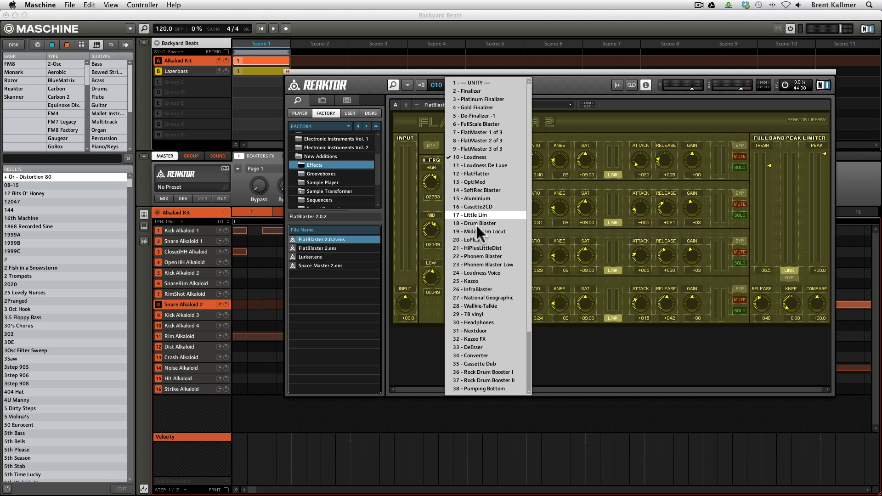
# Step: Switch FlatBlaster 2 to the 20 - LoPlus snapshot and nudge the Reaktor window left
pyautogui.click(475, 239)
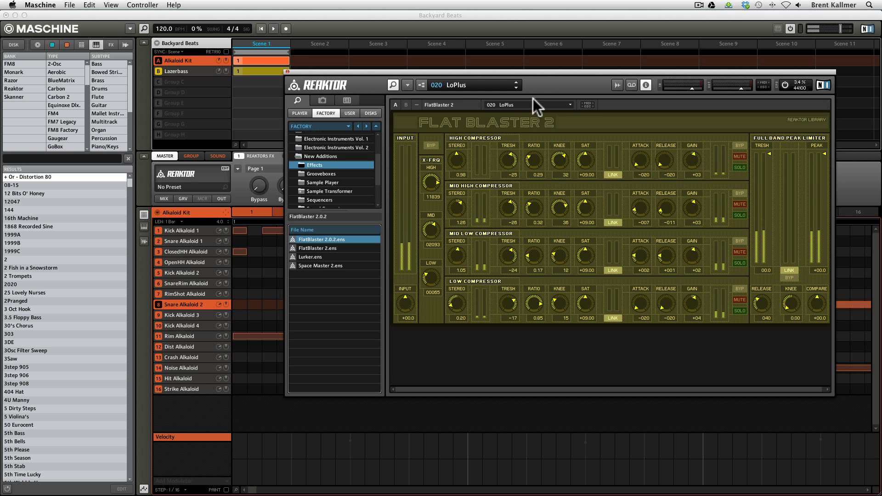
pyautogui.moveTo(549, 73); pyautogui.dragTo(520, 70)
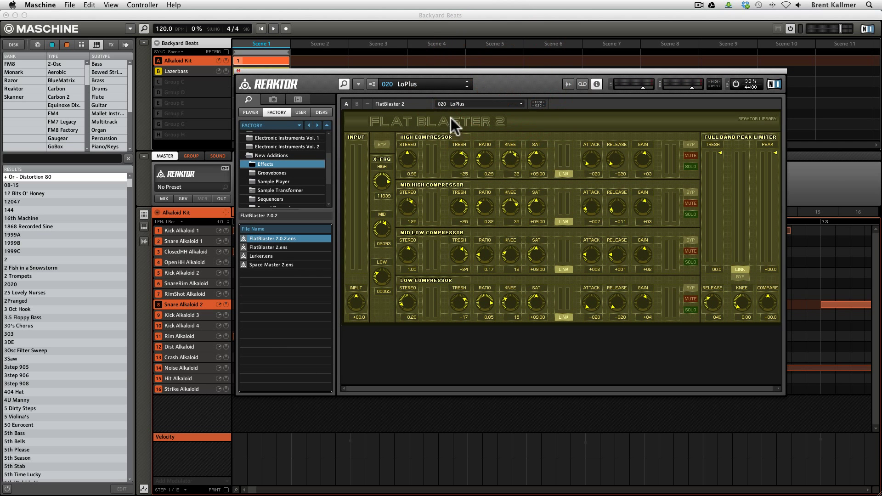
pyautogui.click(164, 157)
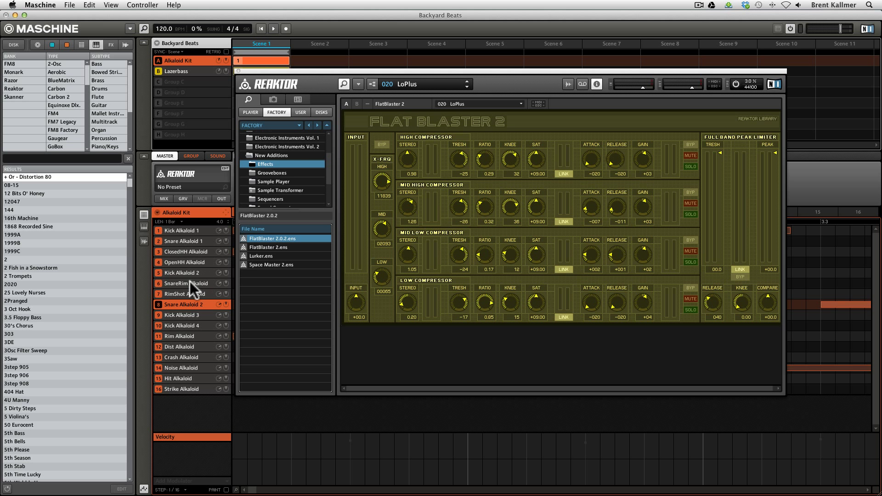
pyautogui.moveTo(250, 70); pyautogui.dragTo(251, 71)
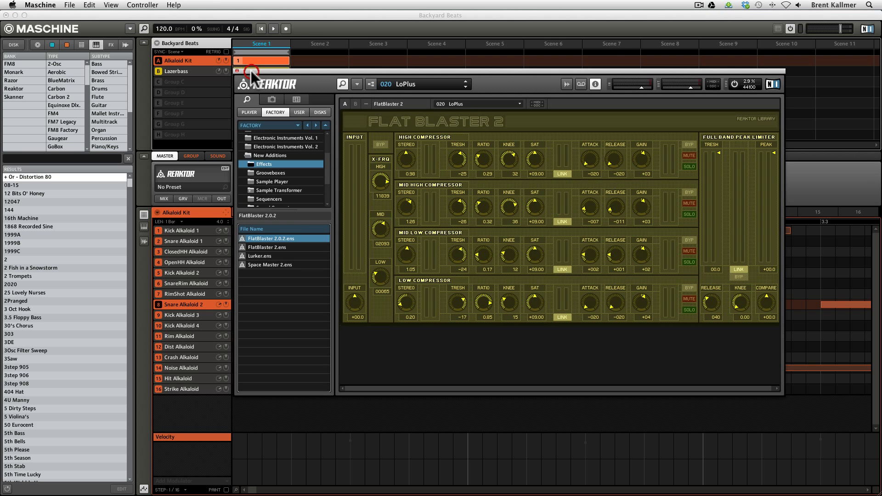
pyautogui.click(166, 155)
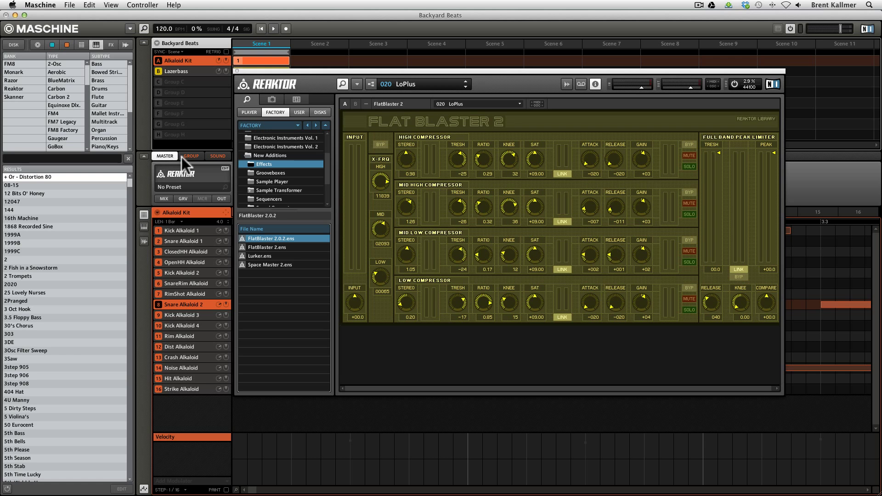